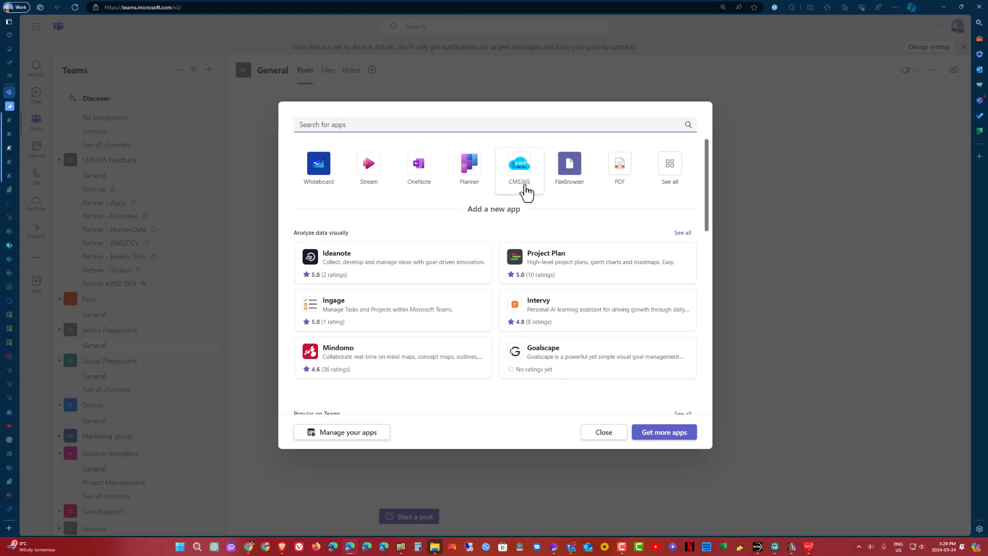
# - Add CMS365 as a tab in the General channel, with a channel post about the tab
pyautogui.click(519, 170)
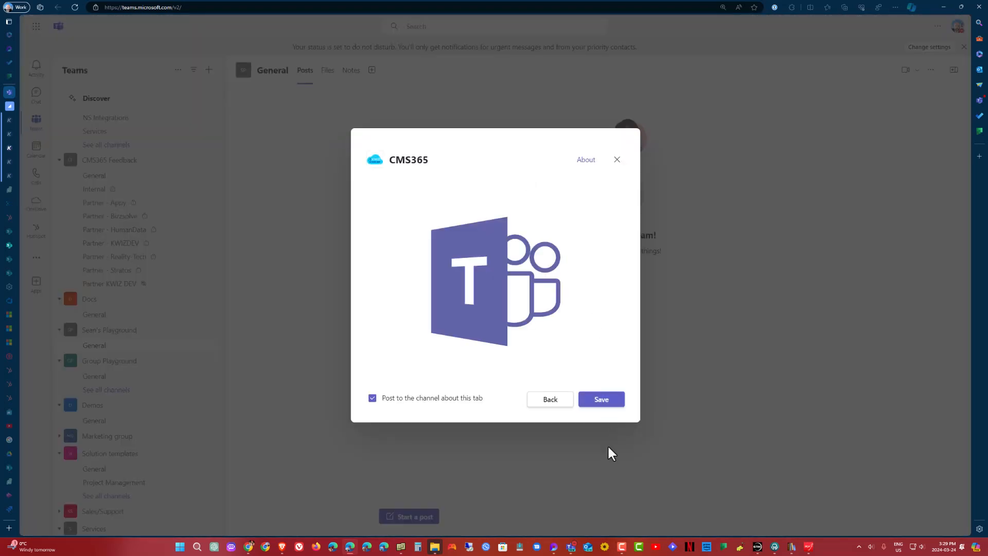
pyautogui.click(610, 406)
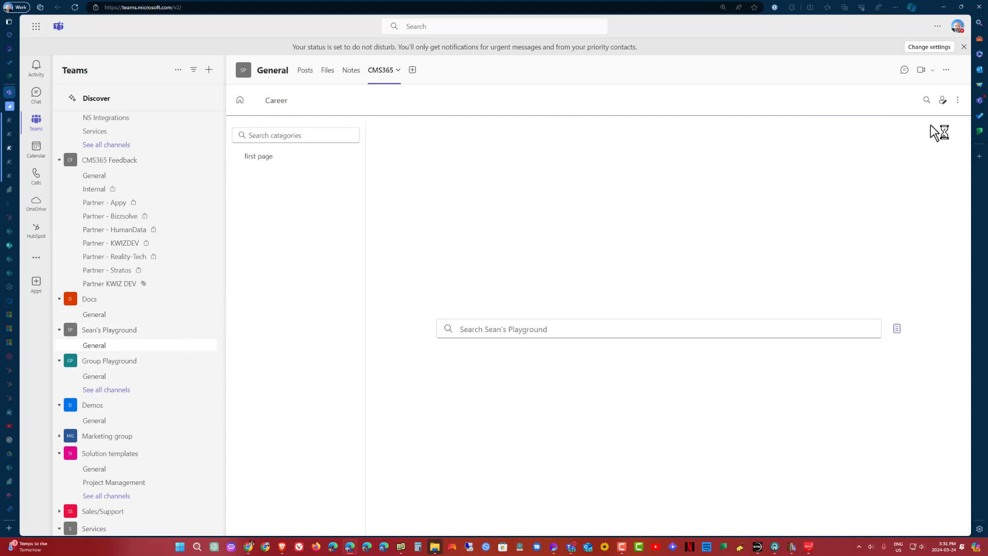
# - Open the channel's CMS365 site in the browser and show it full screen
pyautogui.click(957, 100)
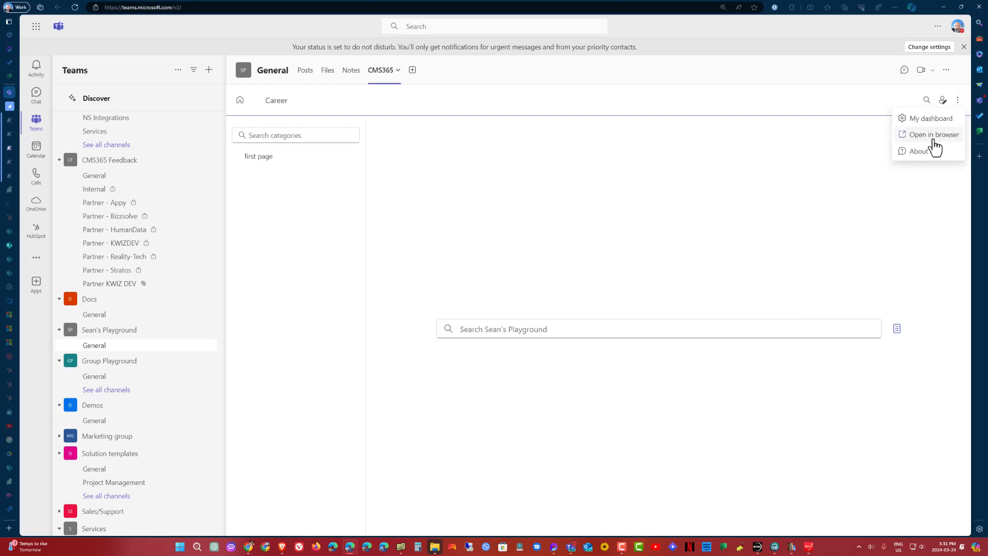
pyautogui.click(935, 135)
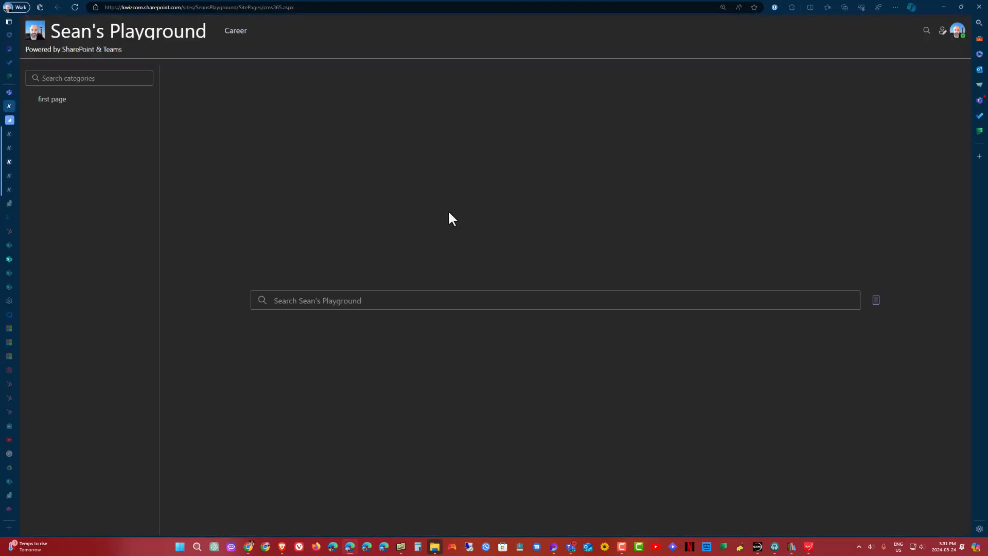
pyautogui.press('F11')
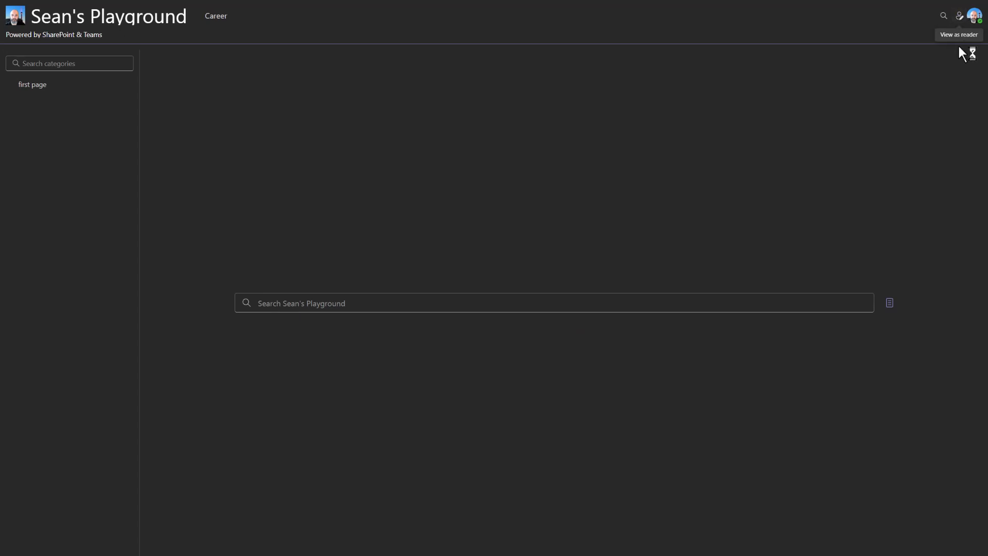
# - Go to the personal dashboard of the CMS365 site and open its content import tools
pyautogui.click(974, 16)
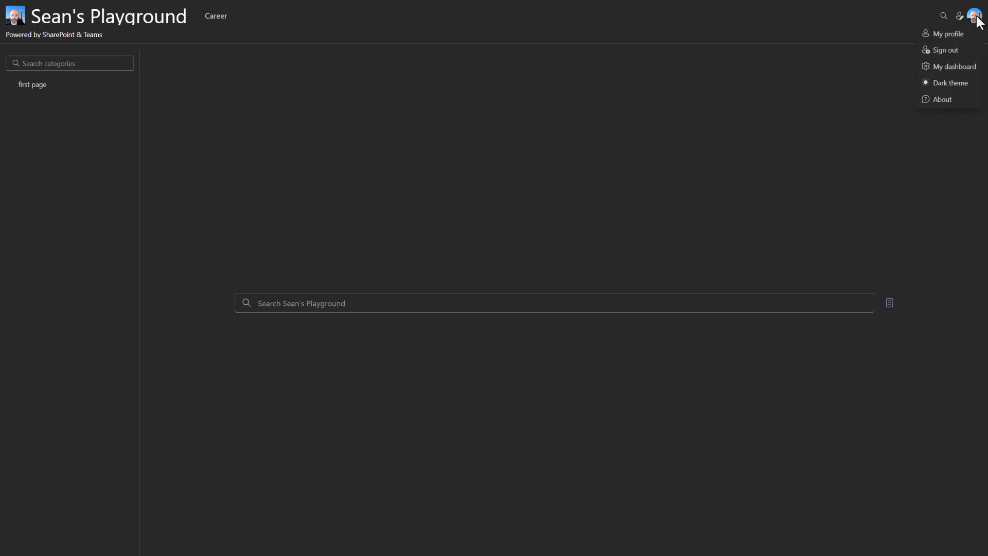
pyautogui.click(951, 68)
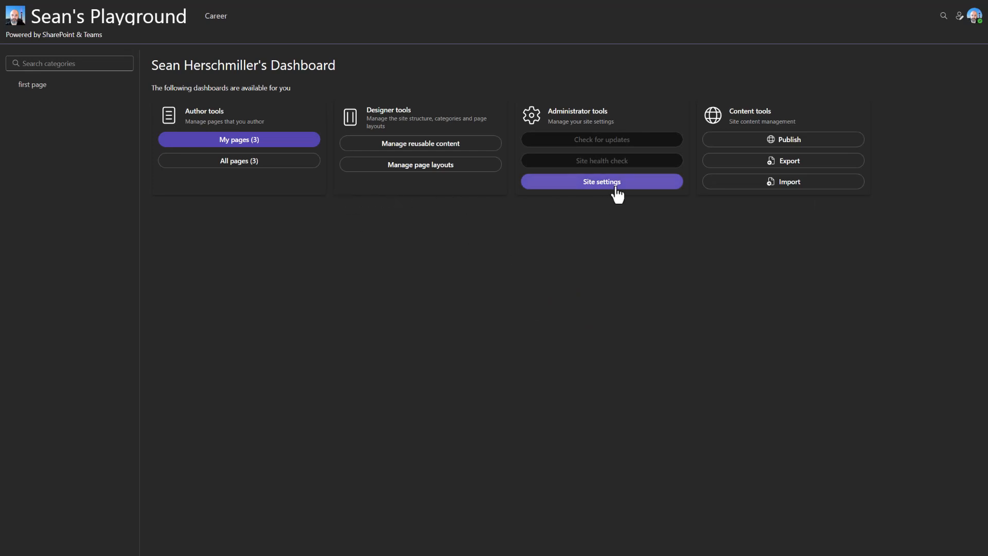
pyautogui.click(795, 190)
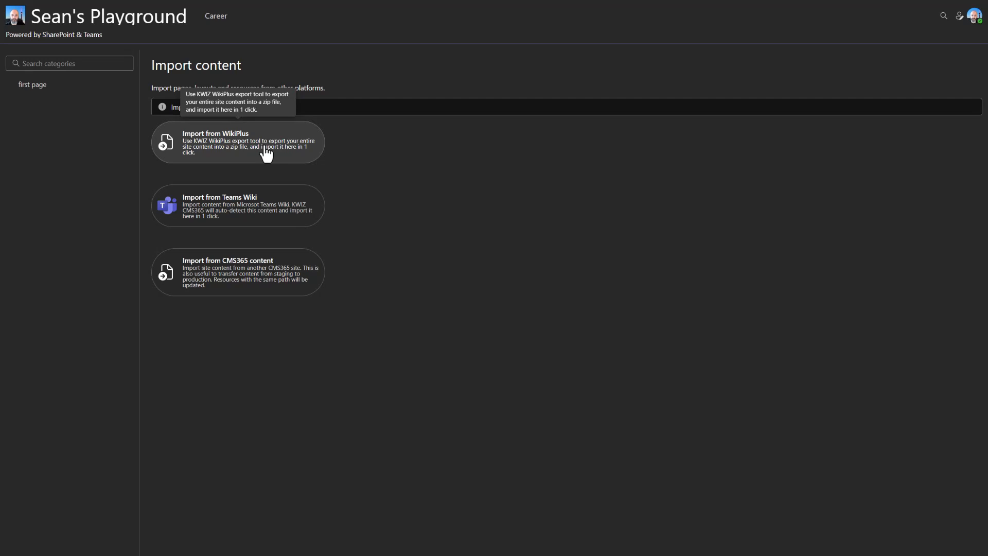
# - Try to import content from Teams Wiki into the site, and dismiss the import dialog
pyautogui.click(230, 216)
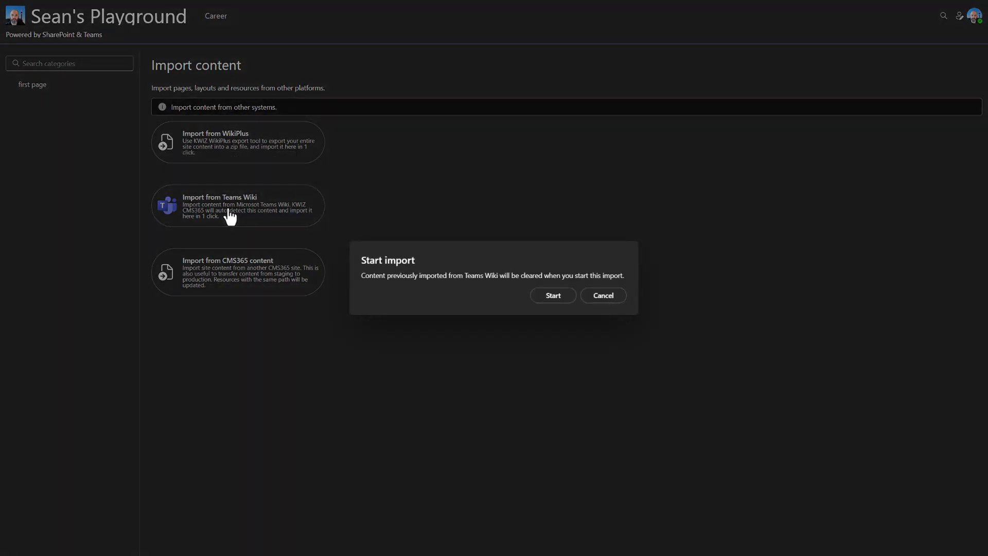
pyautogui.click(553, 301)
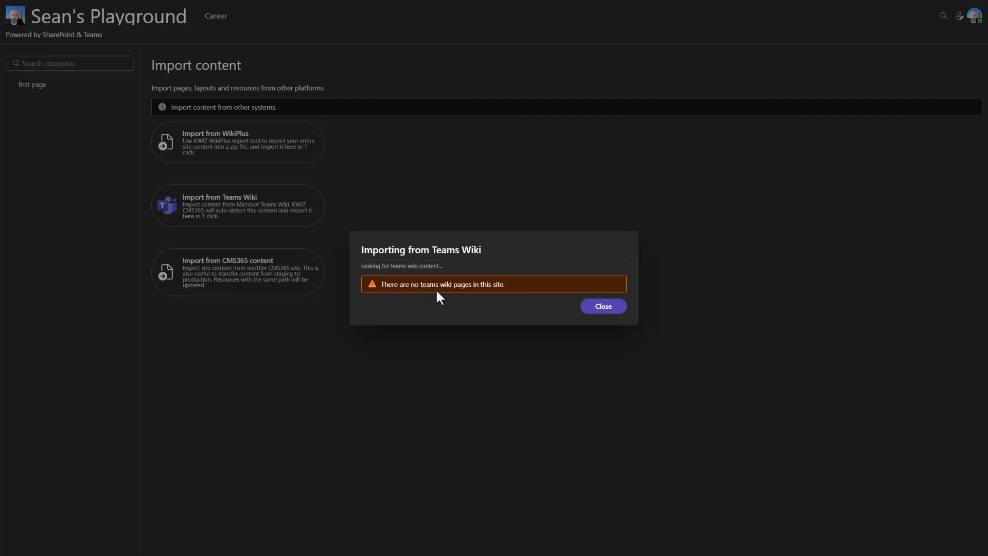
pyautogui.click(599, 308)
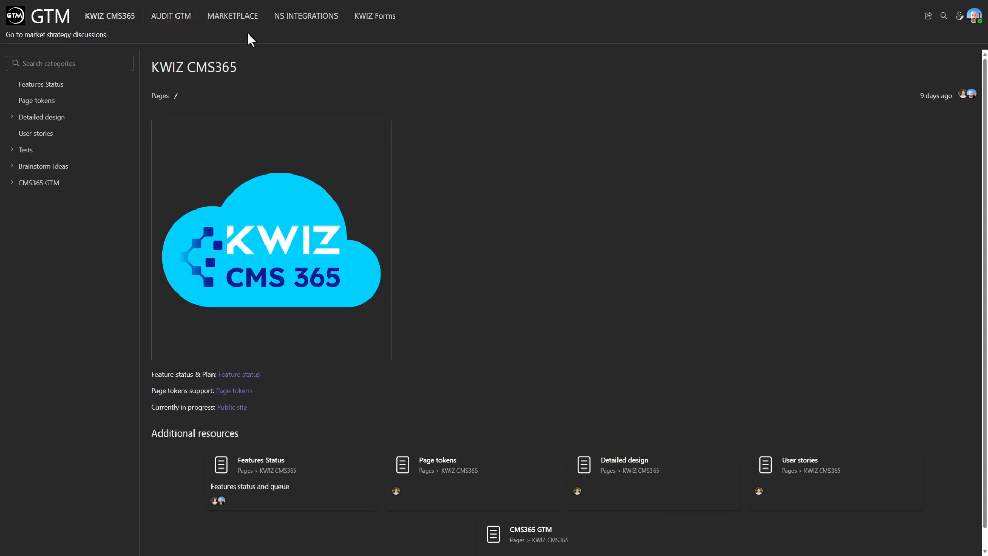
# - Look at the AUDIT GTM section of the GTM site and return to the KWIZ CMS365 page
pyautogui.click(178, 19)
pyautogui.click(107, 20)
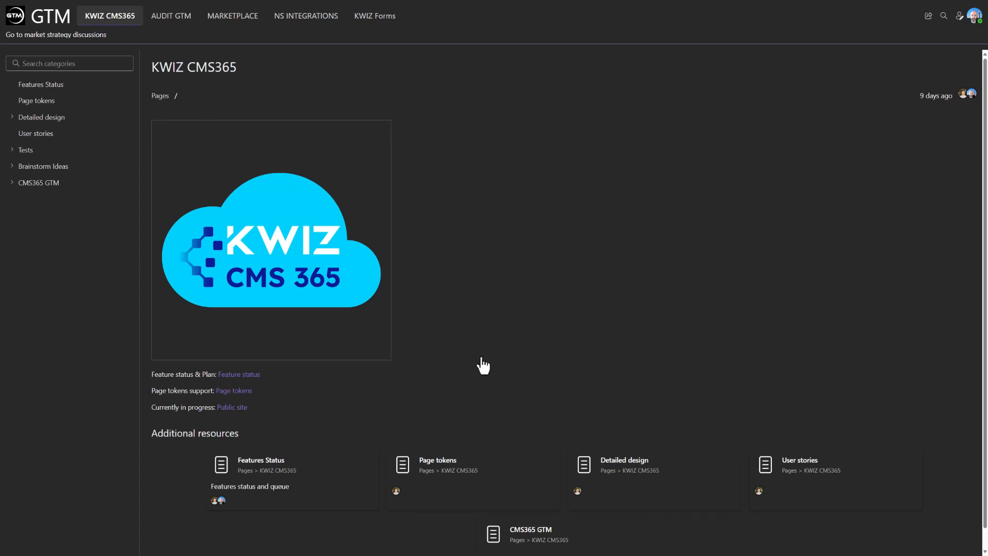
pyautogui.moveTo(1, 553)
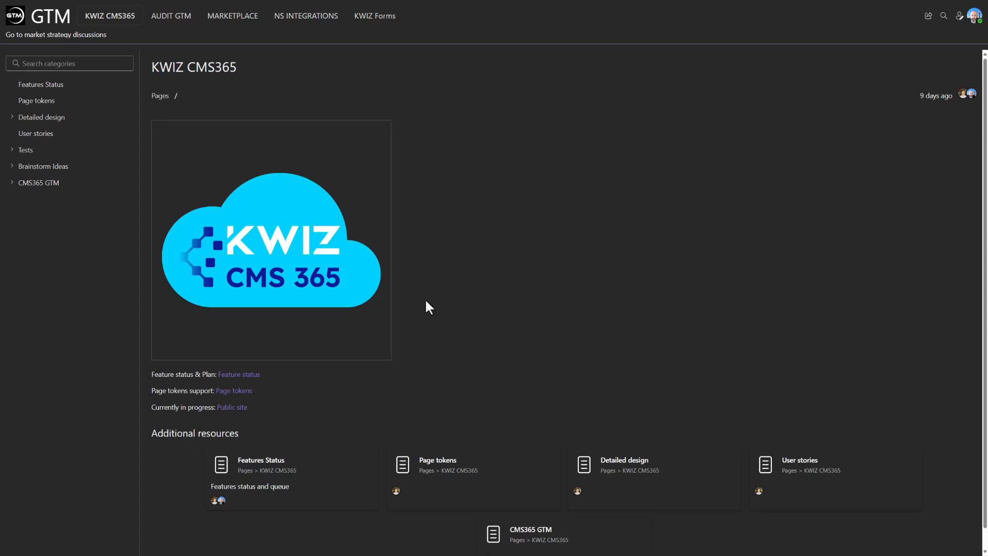
pyautogui.press('F11')
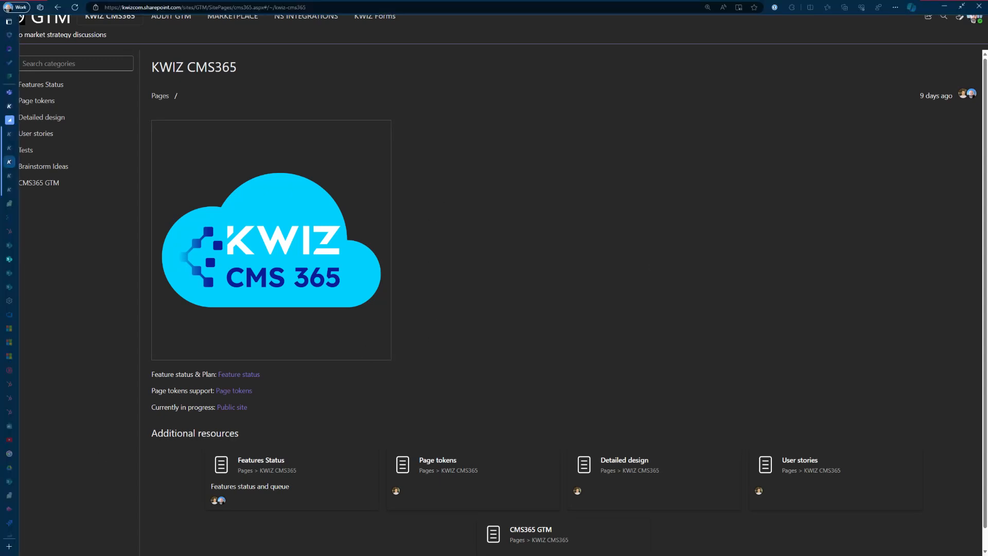
pyautogui.press('F11')
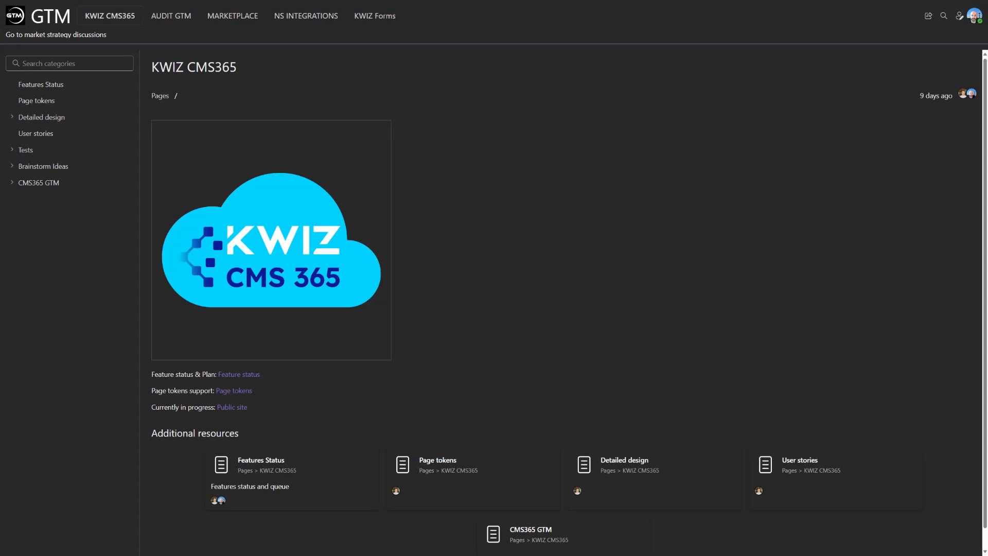
# - Switch the GTM site to its authoring view and review the KWIZ CMS365 page's layout settings without changing them
pyautogui.click(958, 16)
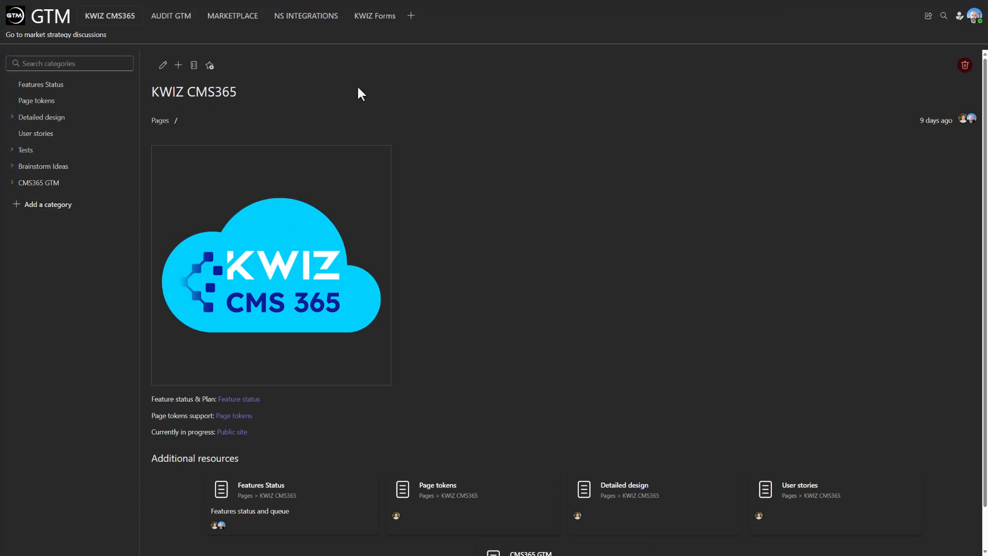
pyautogui.press('F11')
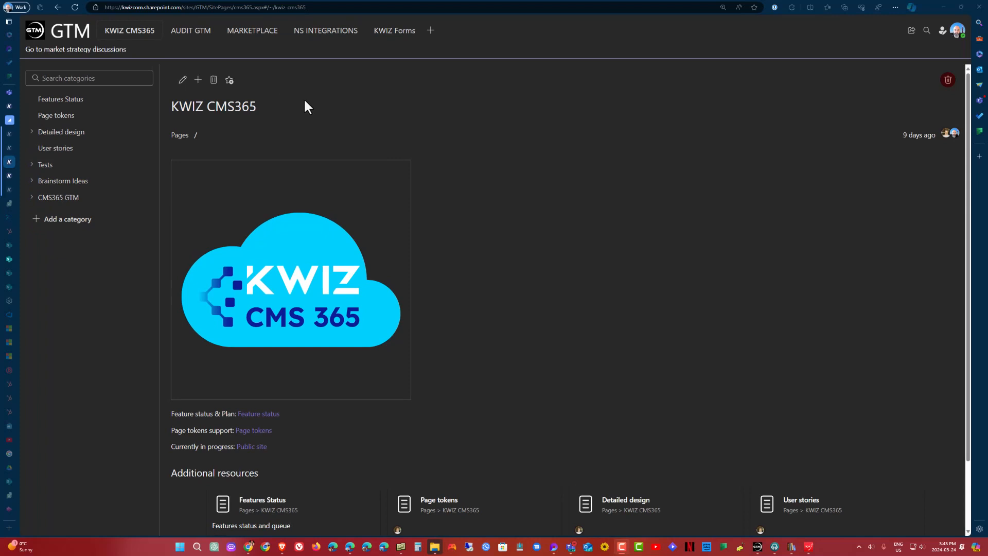
pyautogui.click(213, 81)
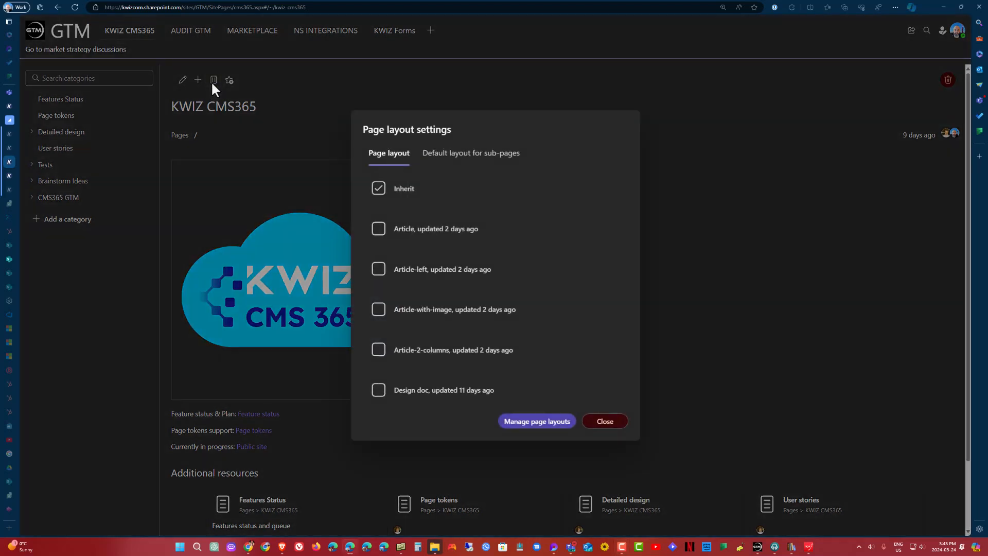
pyautogui.click(948, 109)
pyautogui.press('F11')
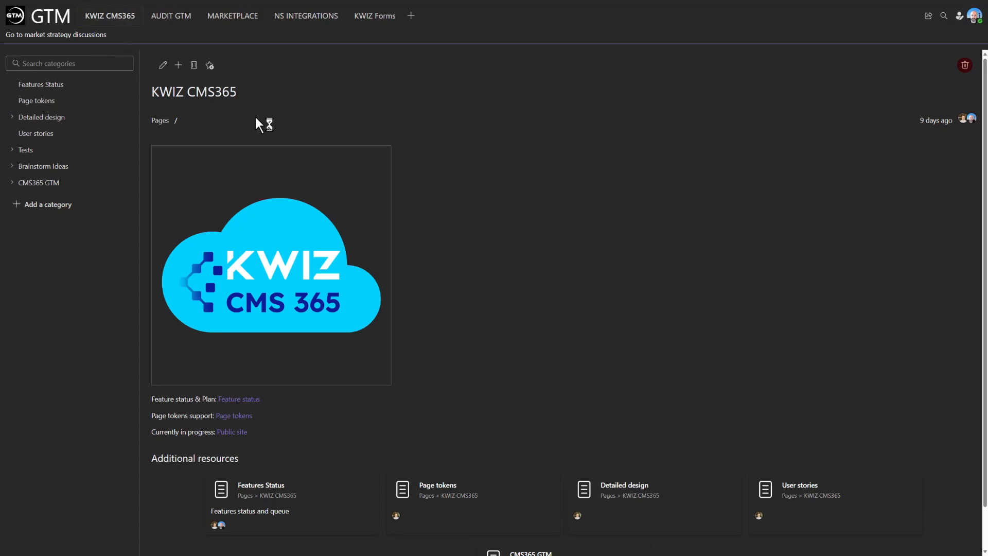
pyautogui.click(194, 67)
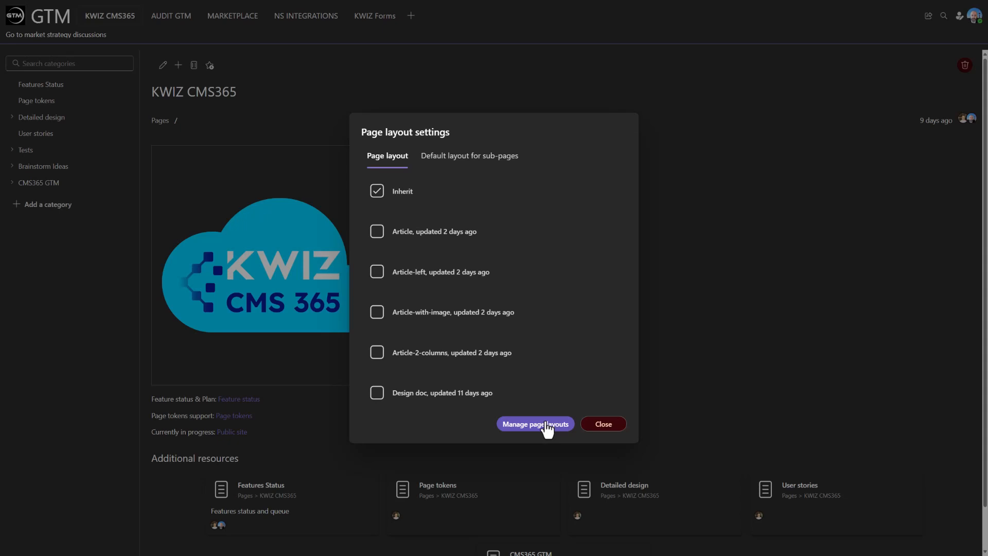
pyautogui.click(603, 424)
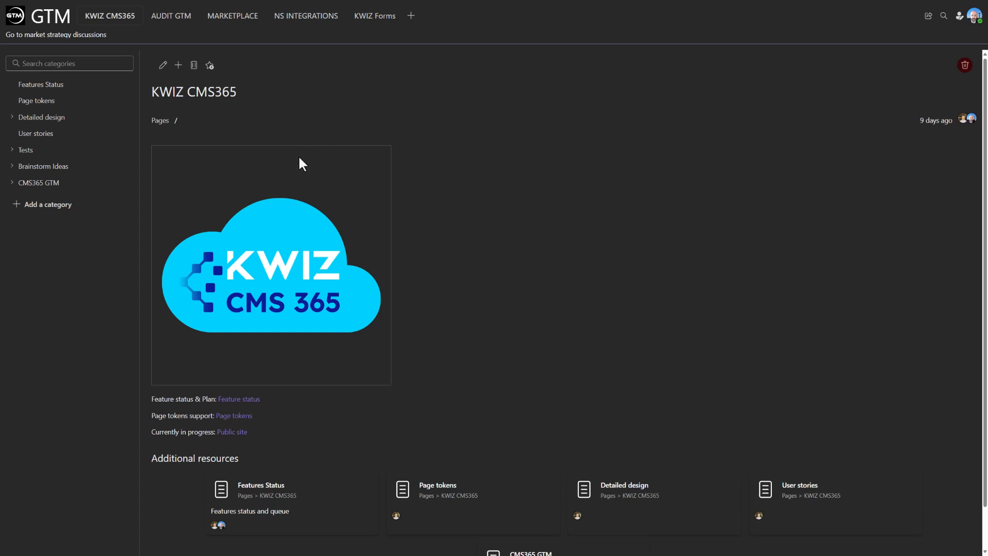
# - Edit the main zone of the KWIZ CMS365 page and insert the reusable content Header Info on a new line above the logo
pyautogui.click(164, 66)
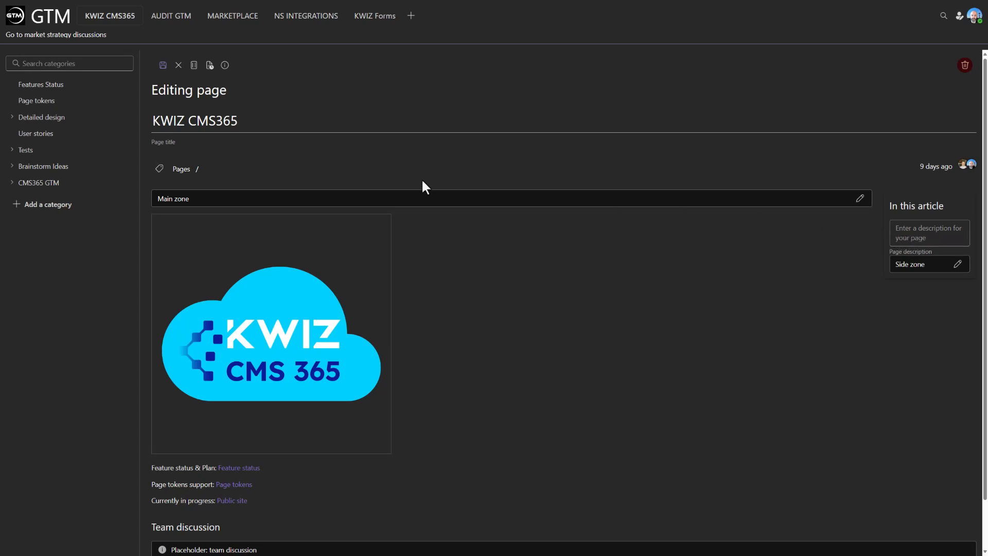
pyautogui.click(863, 200)
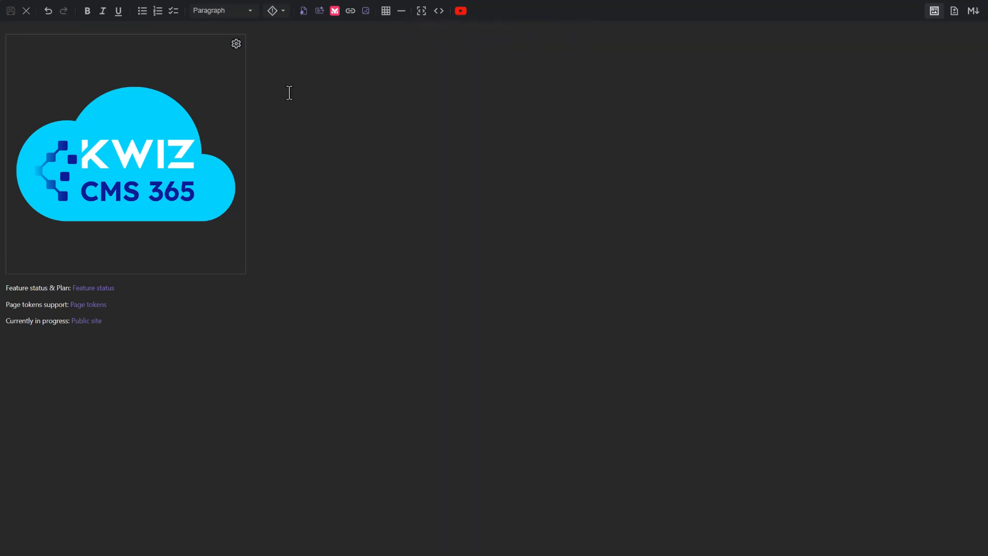
pyautogui.click(22, 58)
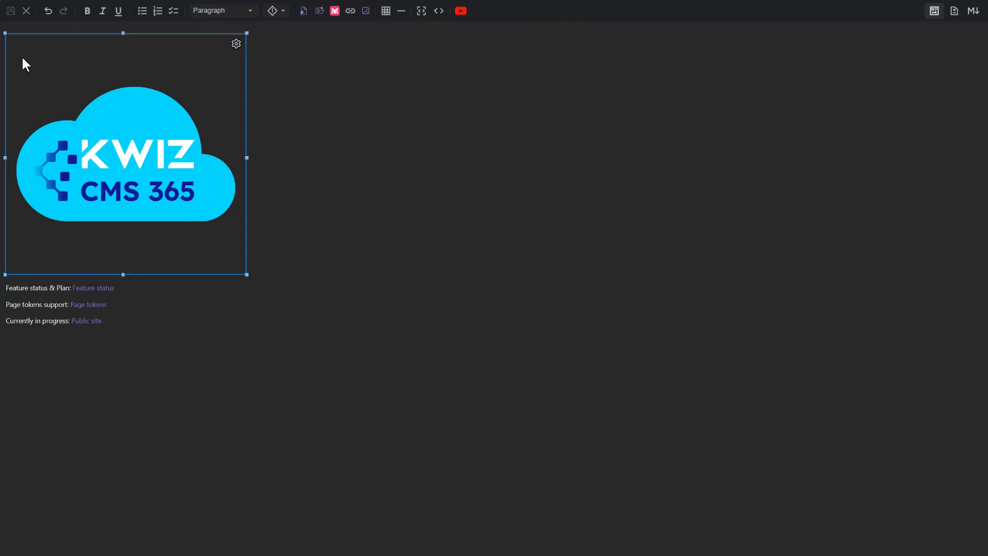
pyautogui.press('Left')
pyautogui.press('Return')
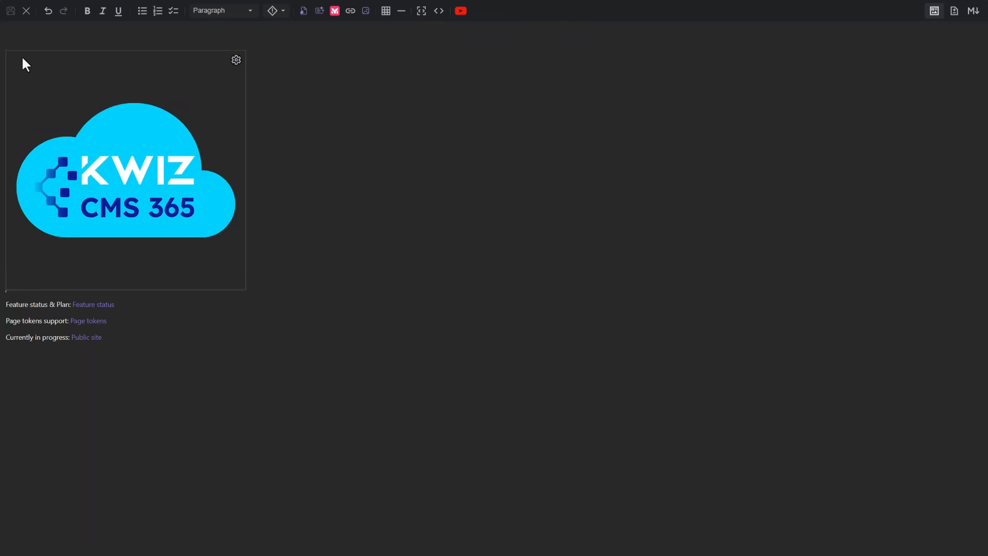
pyautogui.click(305, 12)
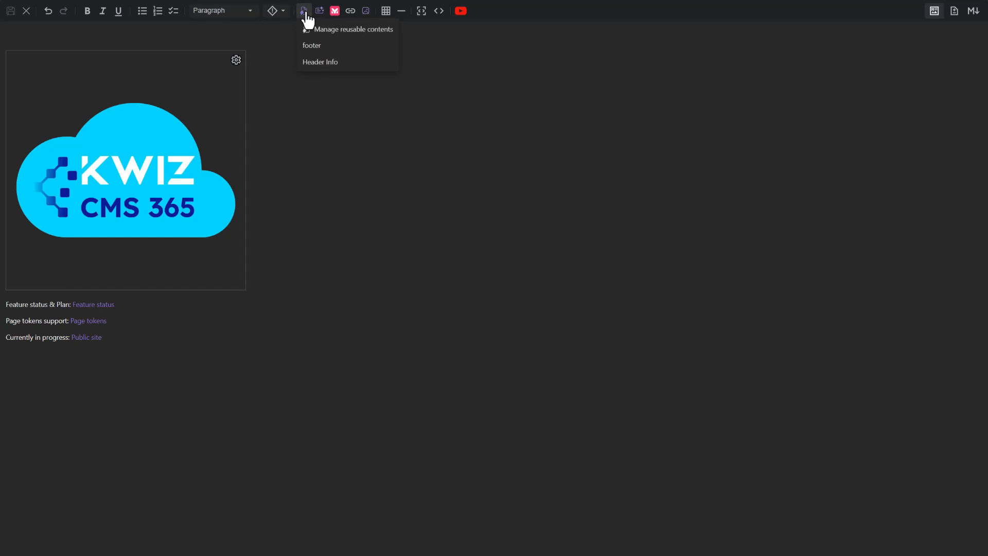
pyautogui.click(332, 63)
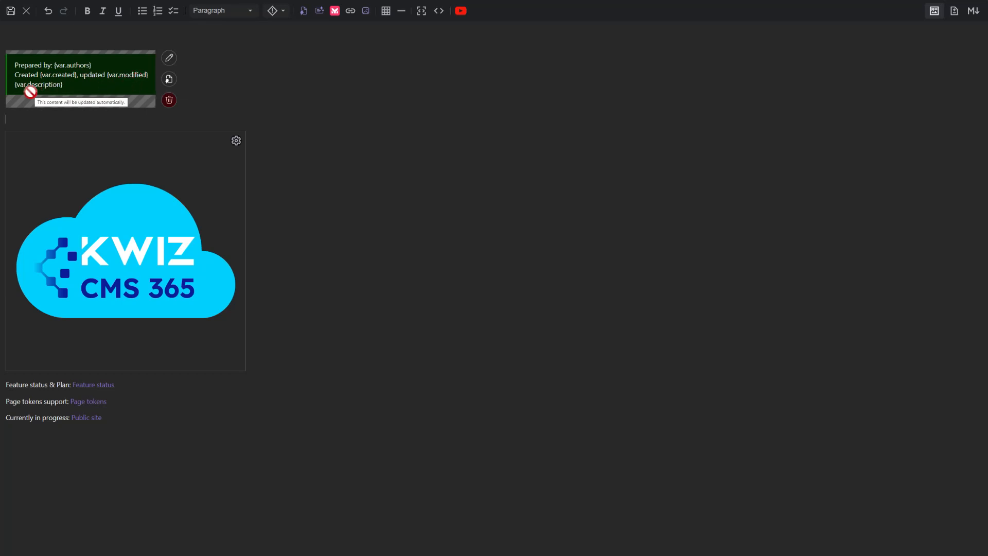
# - Convert the inserted Header Info block into directly editable page content
pyautogui.moveTo(174, 94); pyautogui.dragTo(47, 88)
pyautogui.moveTo(46, 88)
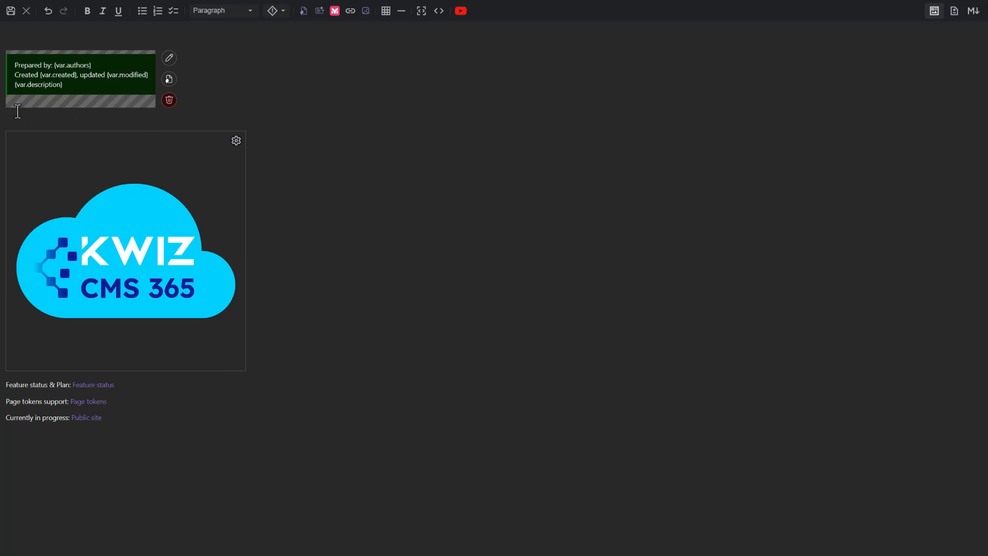
pyautogui.click(169, 59)
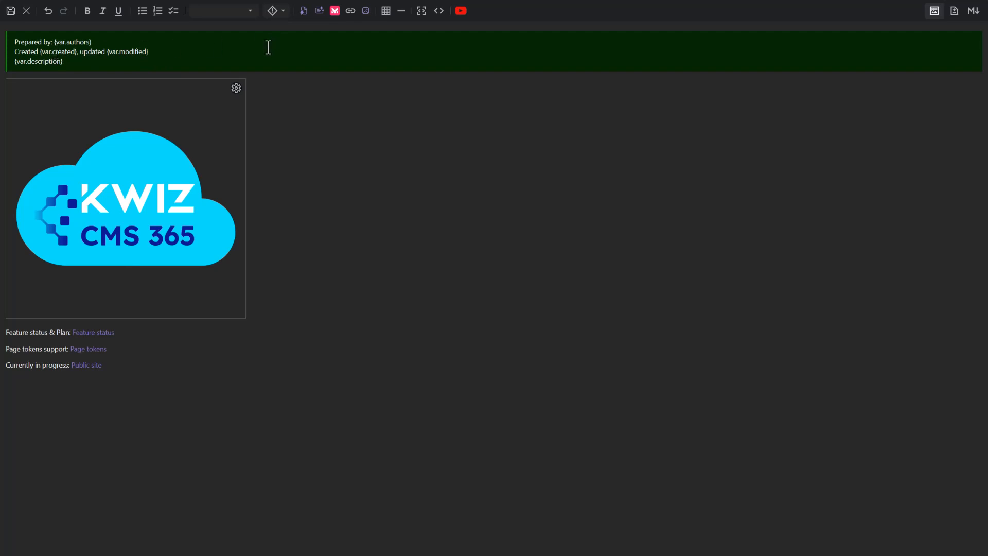
# - Add the line "This is a sample page." below {var.description} in the green info block and save the zone and the page
pyautogui.click(86, 66)
pyautogui.press('Return')
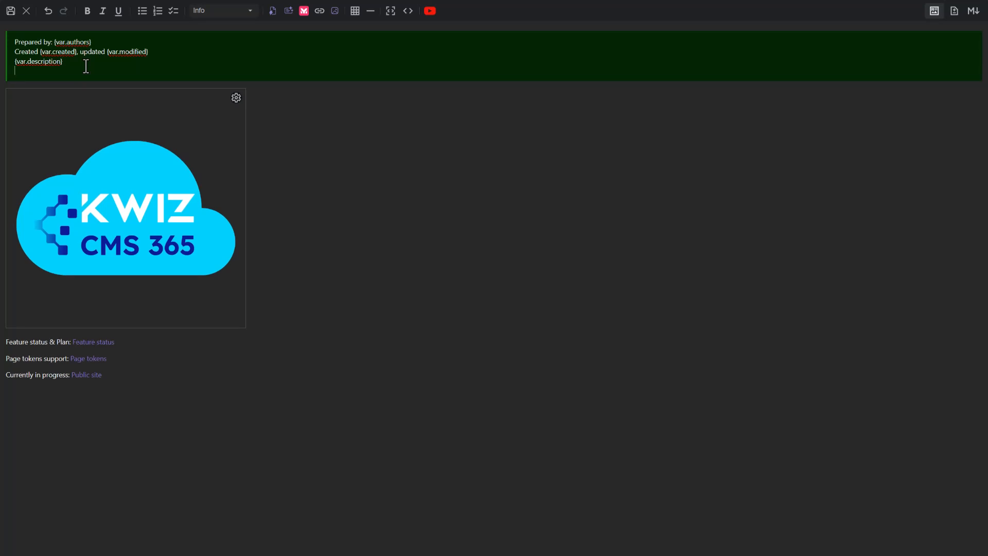
pyautogui.write('This is a sample page.')
pyautogui.press('F11')
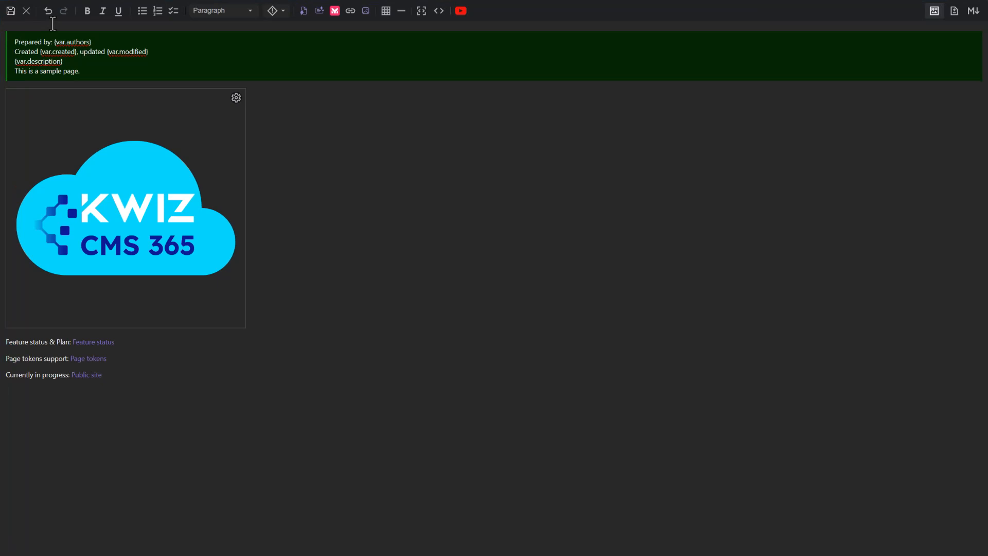
pyautogui.click(11, 11)
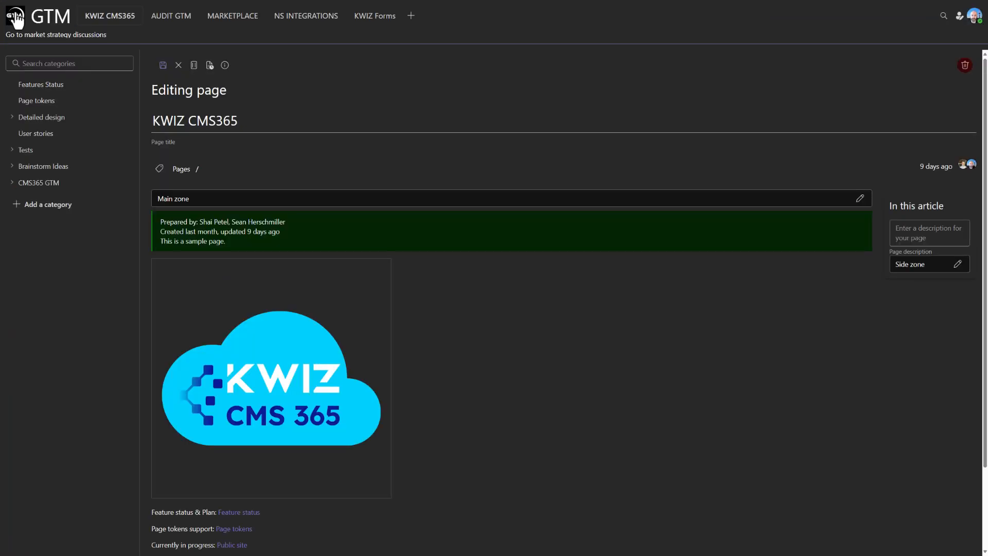
pyautogui.click(163, 65)
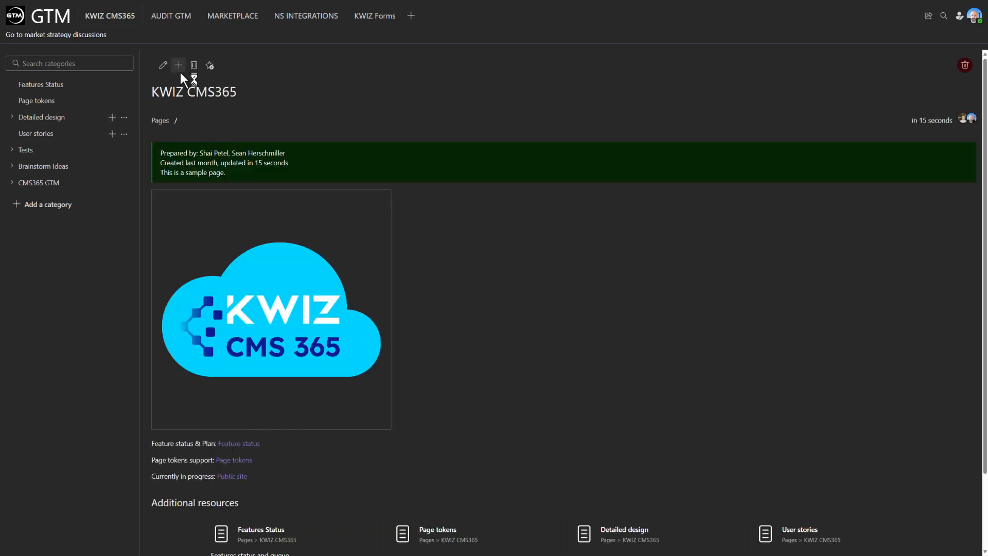
# - Open the KWIZ CMS365 page's main zone for editing and review the page variables available for insertion
pyautogui.click(163, 64)
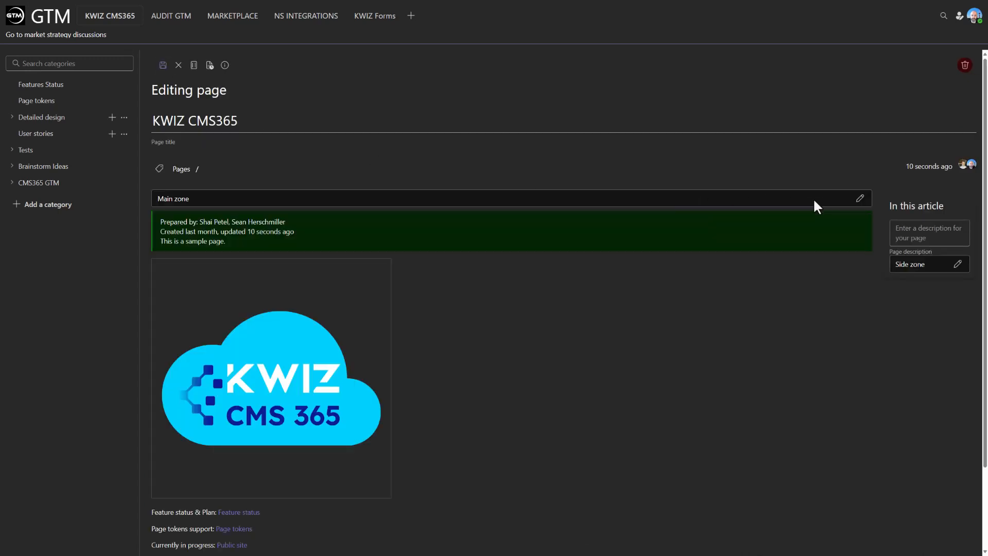
pyautogui.click(865, 199)
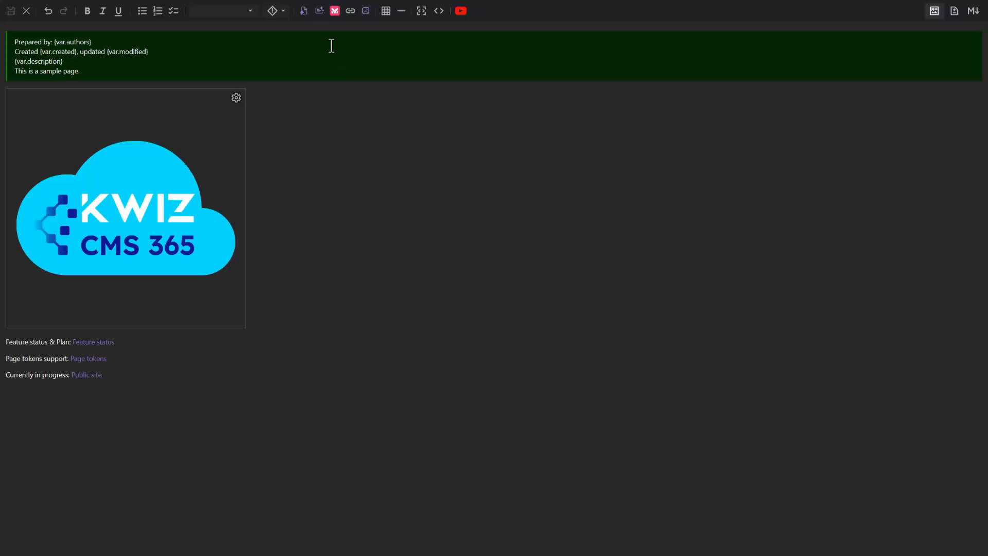
pyautogui.click(321, 12)
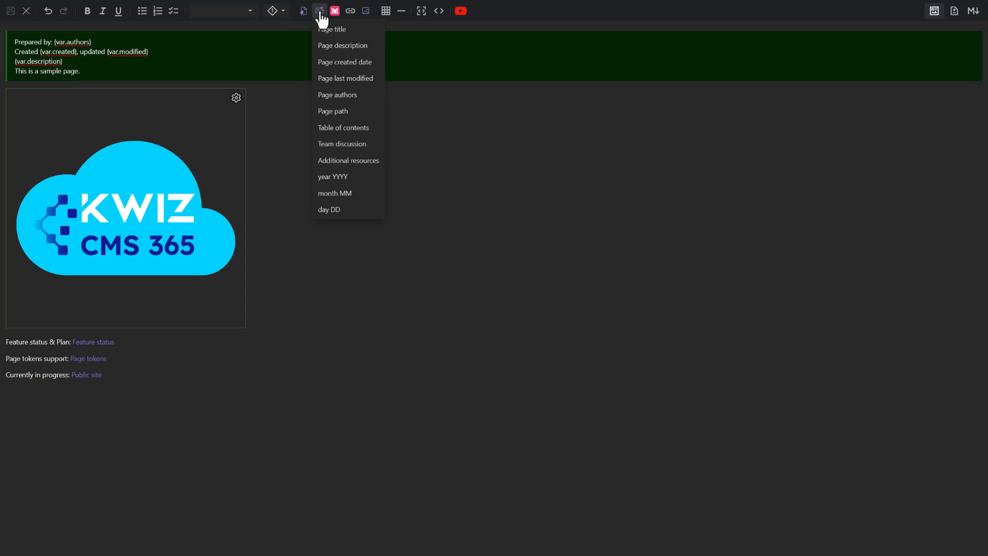
pyautogui.click(429, 156)
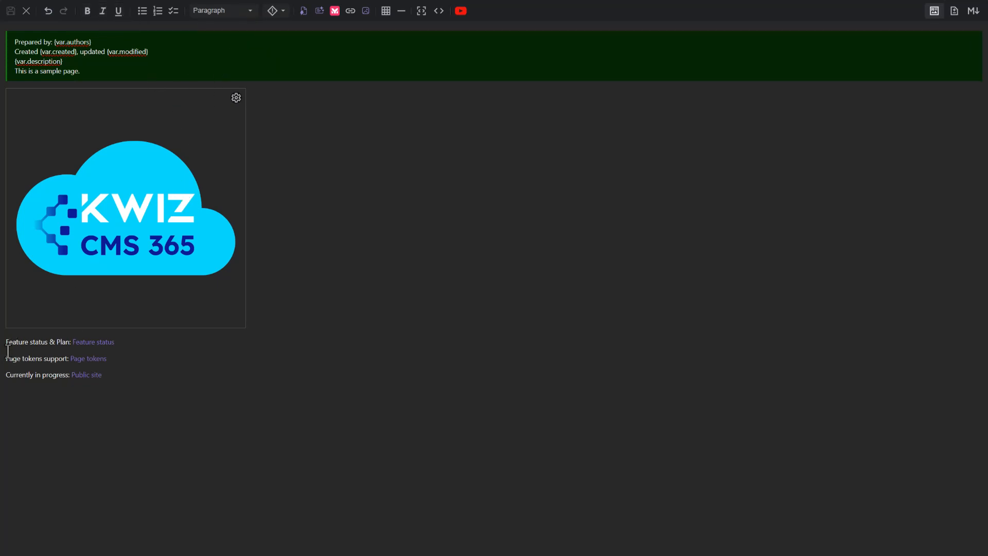
# - Format the "Feature status & Plan" line as Heading 1 and the "Page tokens support" line as Heading 2
pyautogui.click(22, 341)
pyautogui.click(7, 342)
pyautogui.click(250, 10)
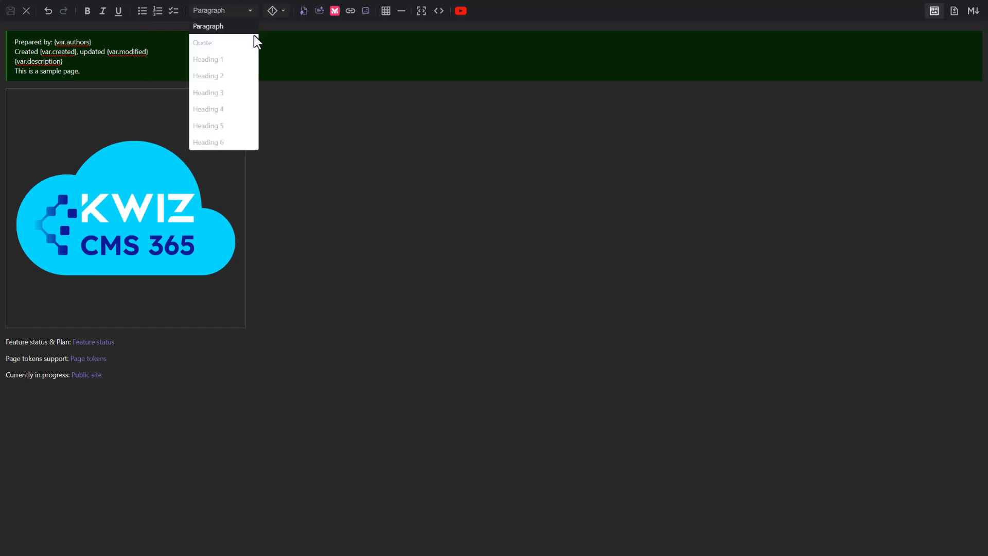
pyautogui.click(226, 58)
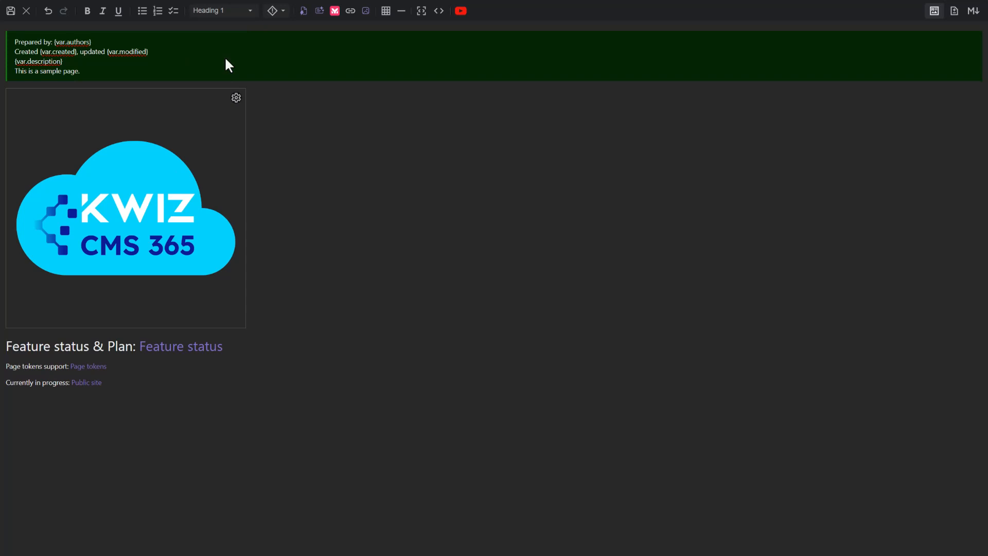
pyautogui.click(4, 367)
pyautogui.write('##')
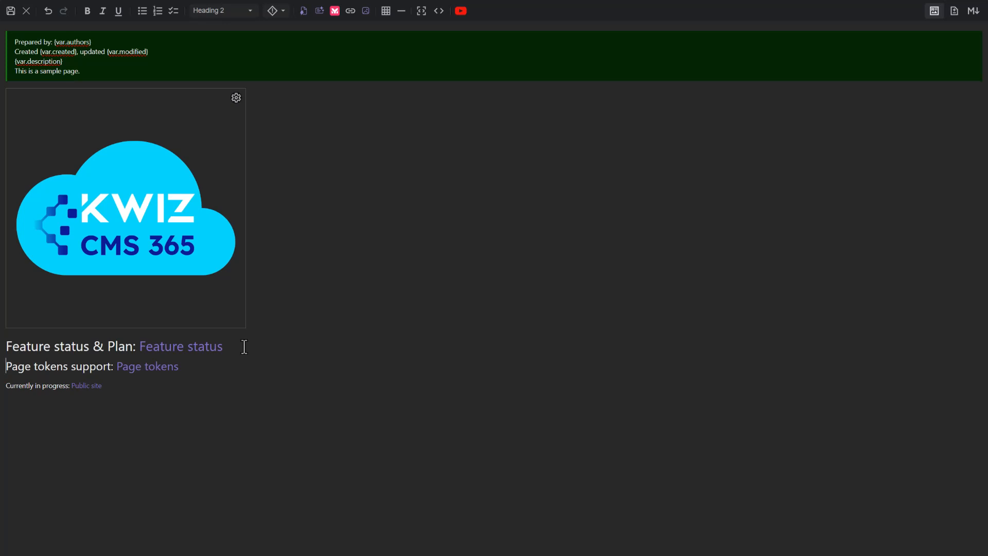
# - Turn the "Currently in progress" line into a bullet and add a second bullet reading "THis is a sample"
pyautogui.click(6, 387)
pyautogui.write('*')
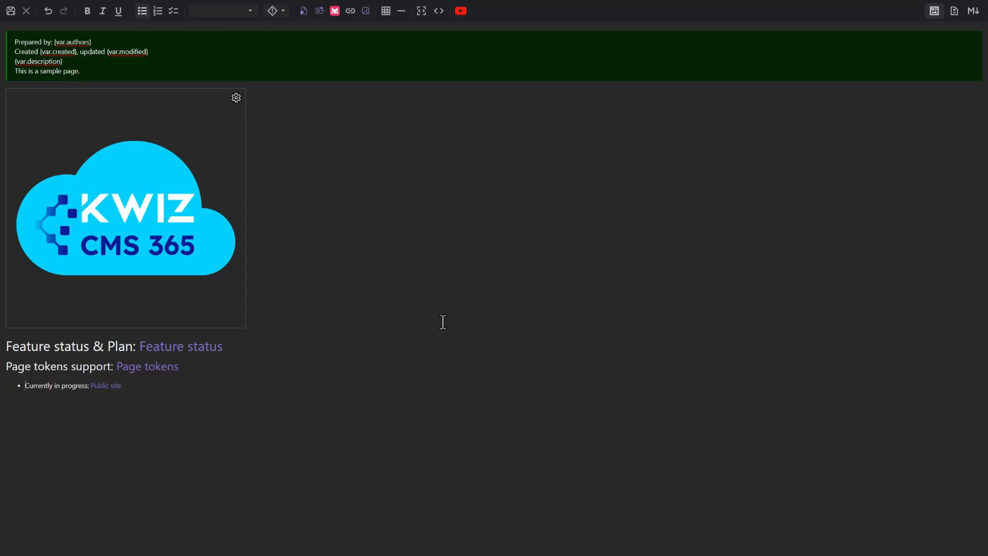
pyautogui.press('Return')
pyautogui.write('THis is a sample')
# - Examine the context options for the word "tokens" in the Page tokens support heading and the diagram types available for insertion
pyautogui.doubleClick(52, 365)
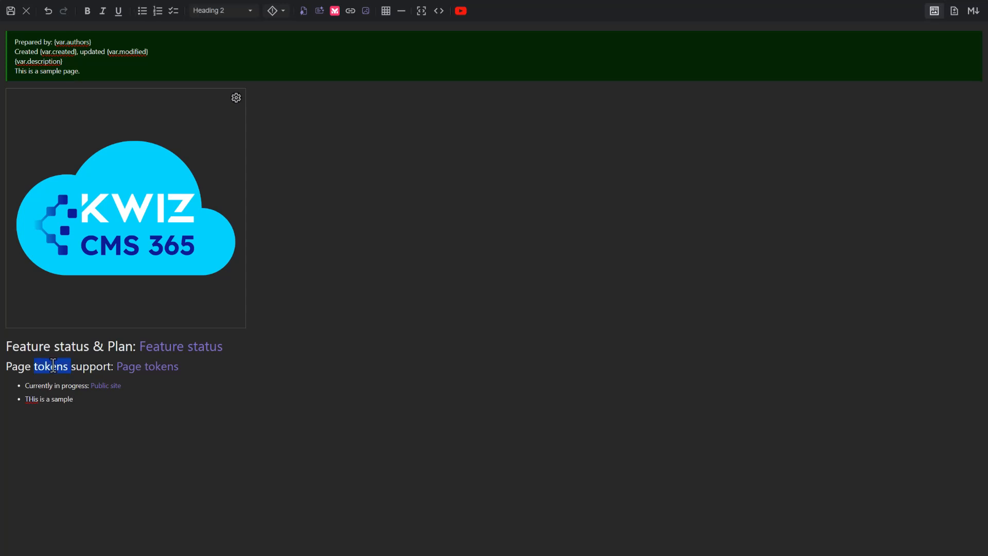
pyautogui.rightClick(53, 365)
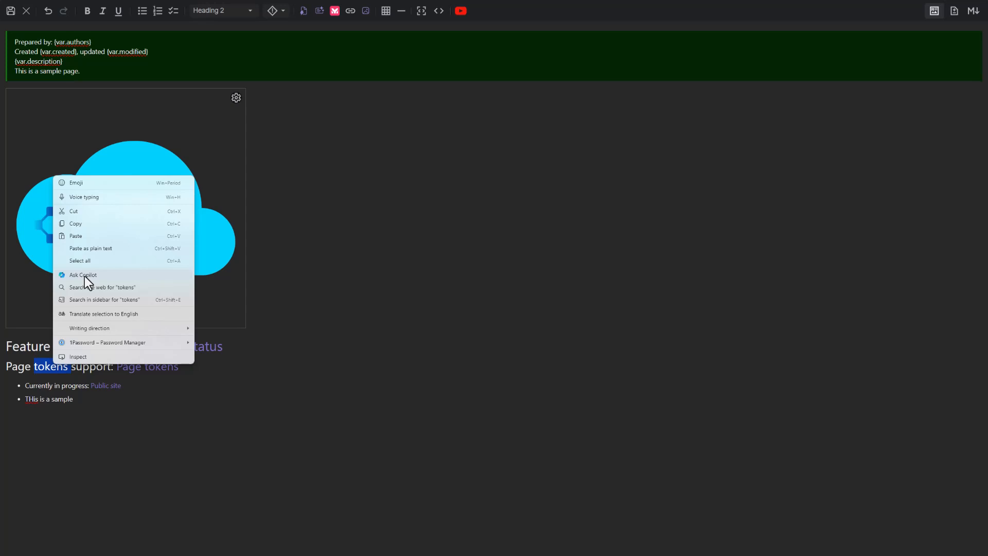
pyautogui.click(39, 376)
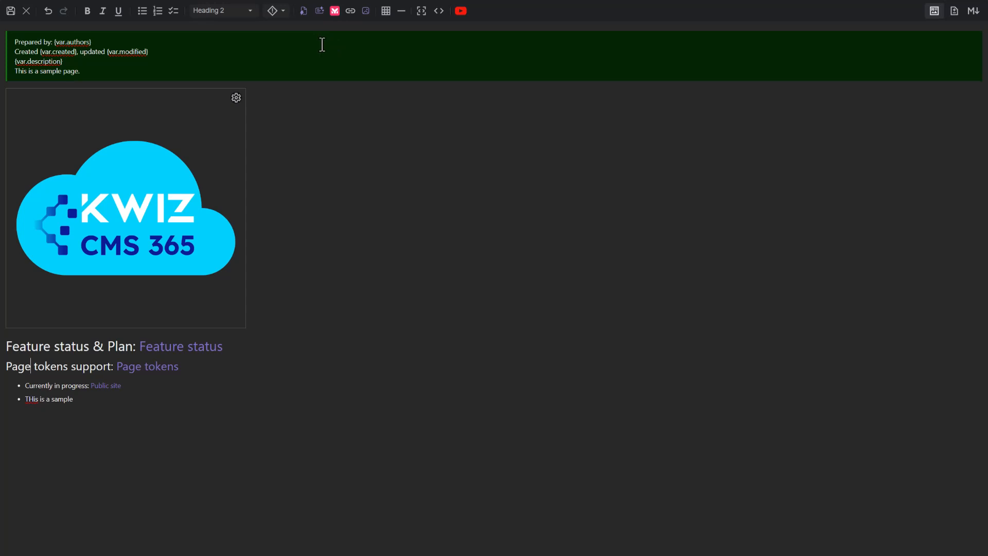
pyautogui.click(335, 12)
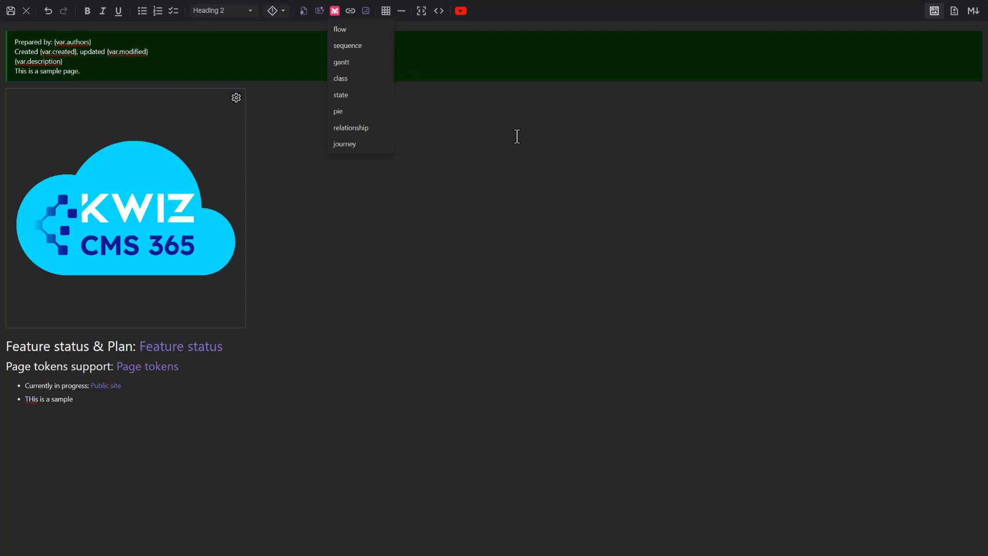
pyautogui.click(464, 111)
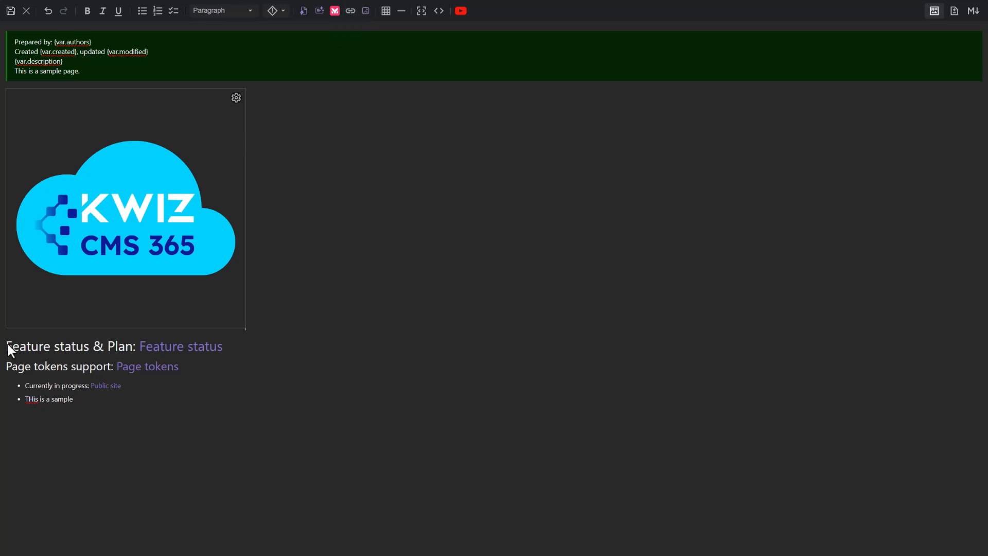
# - Examine the URL choices for the Feature status link without changing its target
pyautogui.click(167, 346)
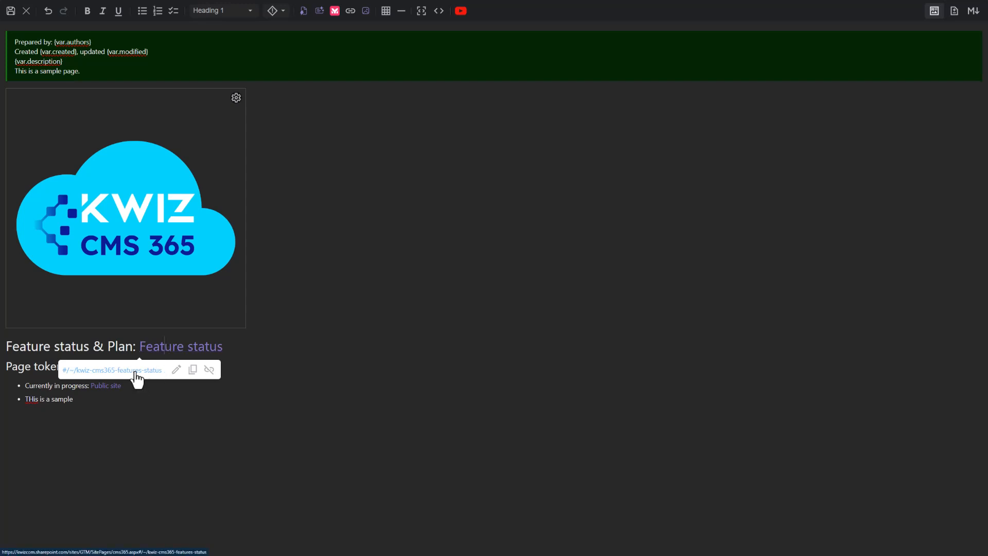
pyautogui.click(176, 369)
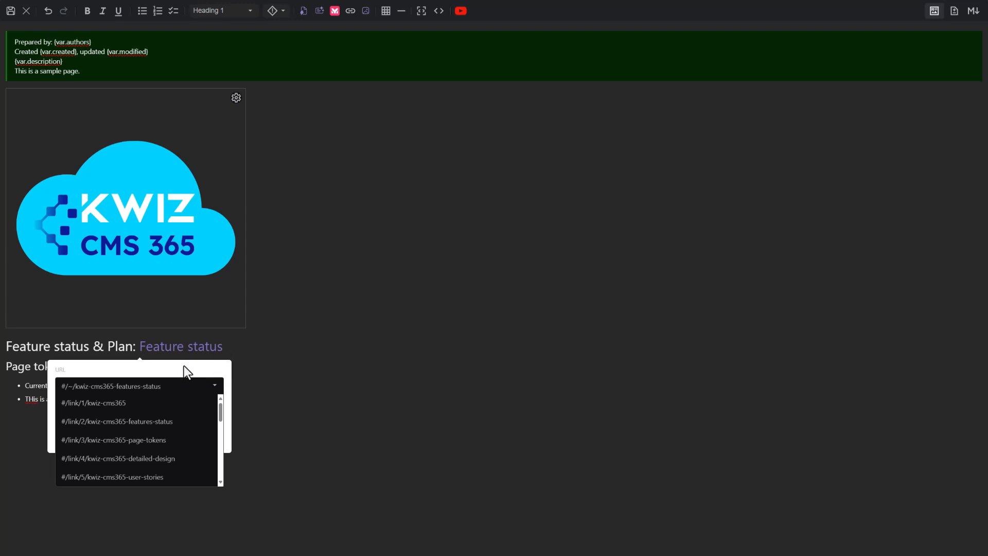
pyautogui.click(287, 361)
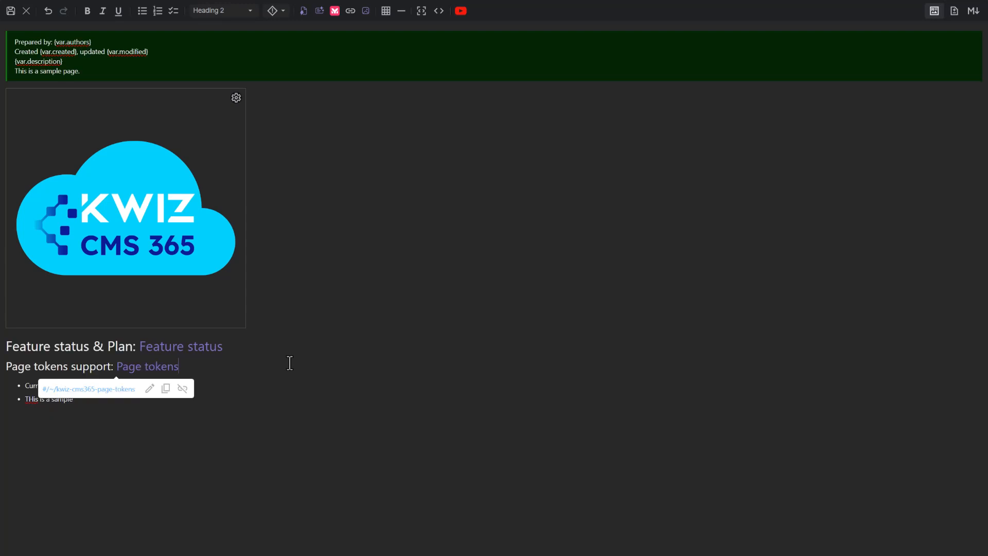
# - Browse the CMS Resources images and the upload file picker for an image, and leave the main zone without inserting or saving anything
pyautogui.click(366, 11)
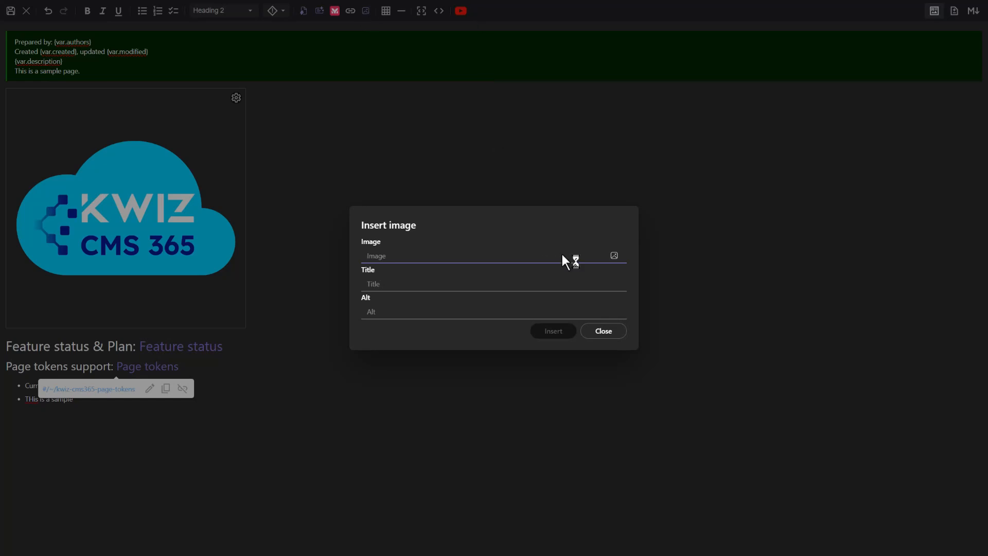
pyautogui.click(615, 256)
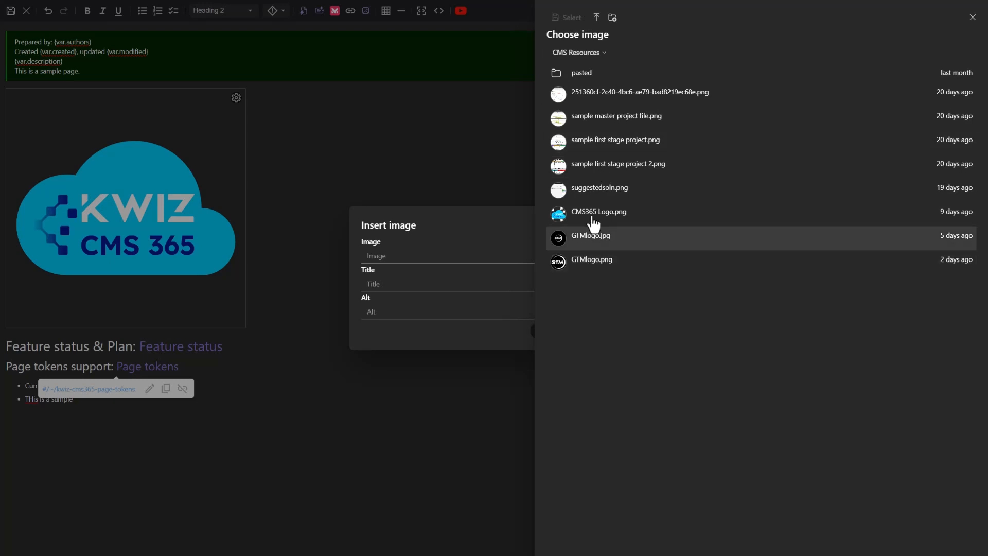
pyautogui.click(596, 18)
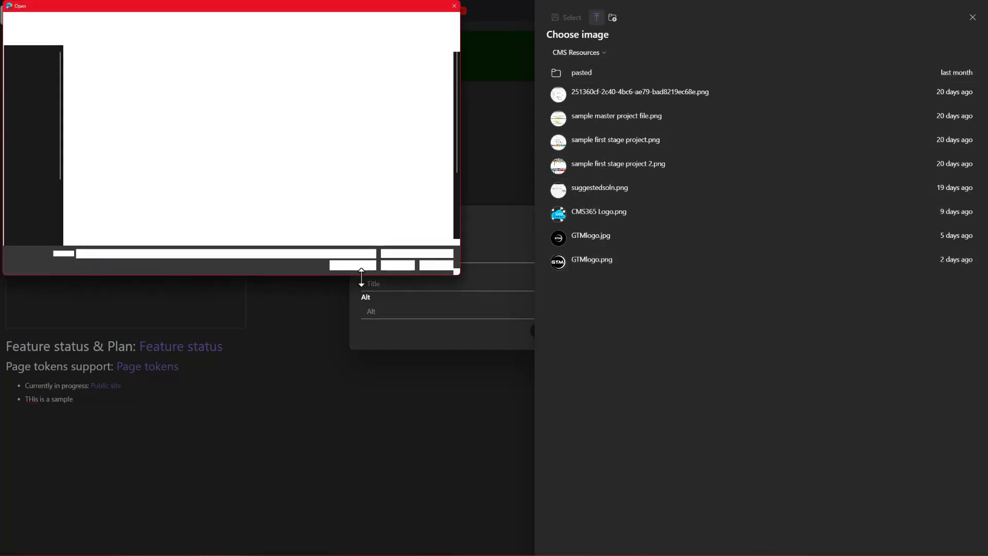
pyautogui.click(454, 6)
pyautogui.click(329, 463)
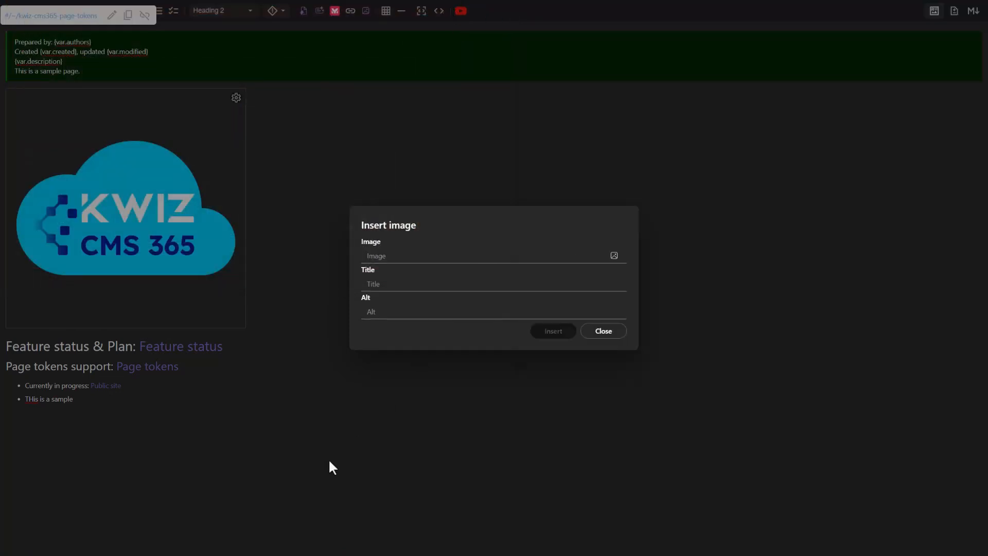
pyautogui.click(610, 333)
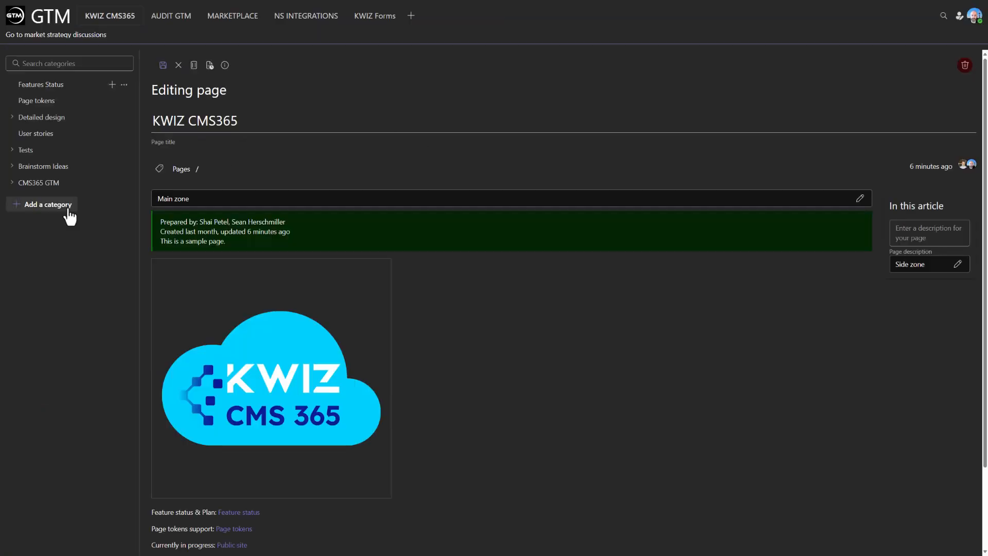
# - Add a category named "M365 App Submission" under KWIZ CMS365
pyautogui.click(68, 210)
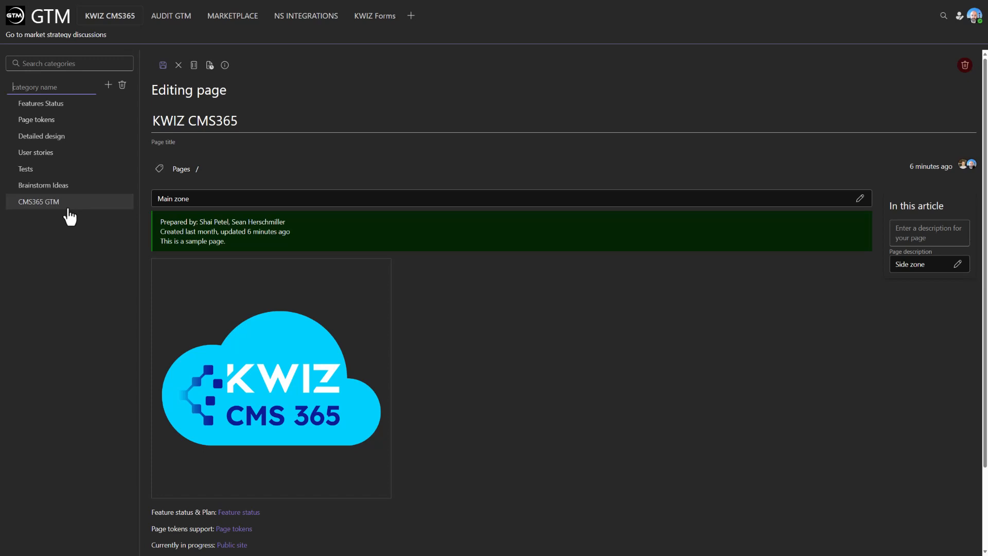
pyautogui.write('M365 App Submission')
pyautogui.press('Return')
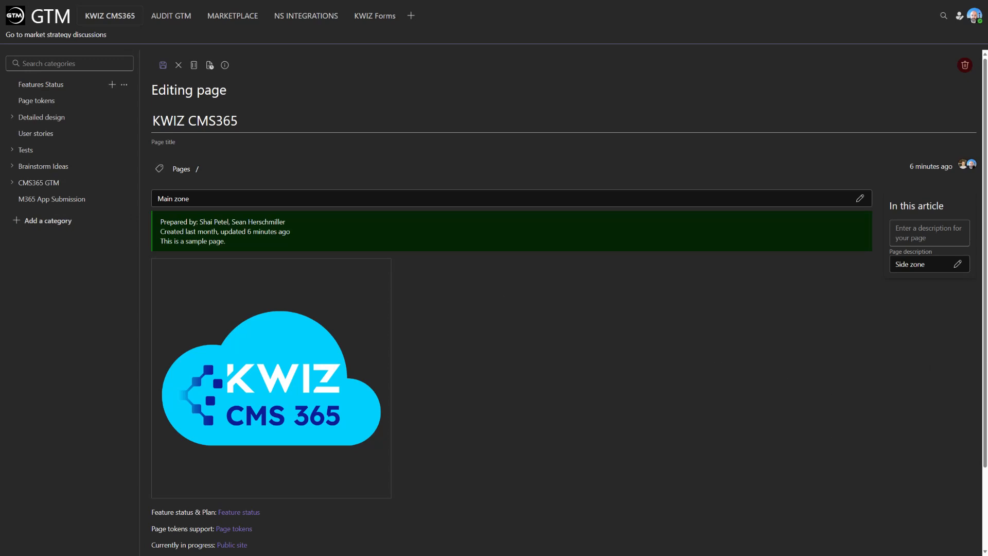
# - Open the M365 App Submission category and convert it to a page
pyautogui.click(58, 201)
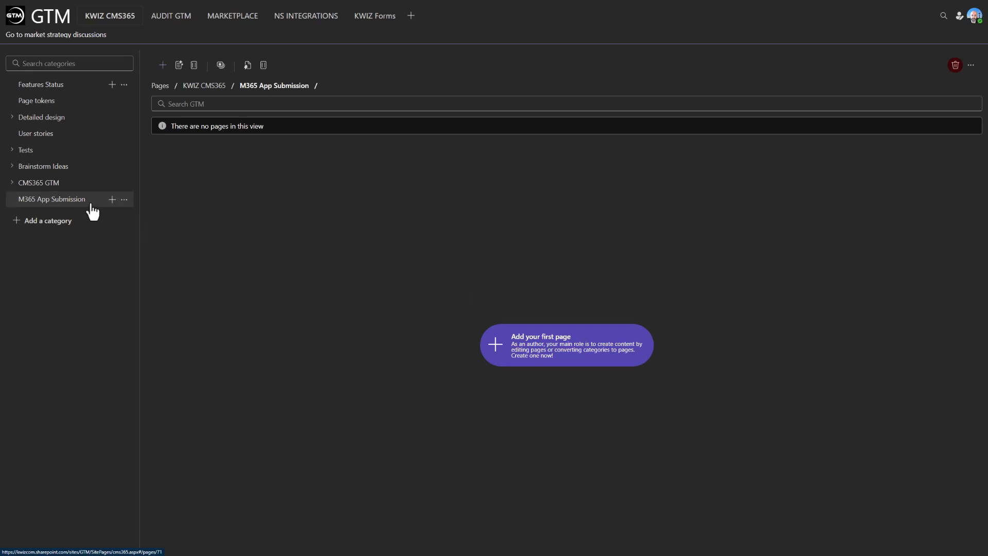
pyautogui.click(124, 200)
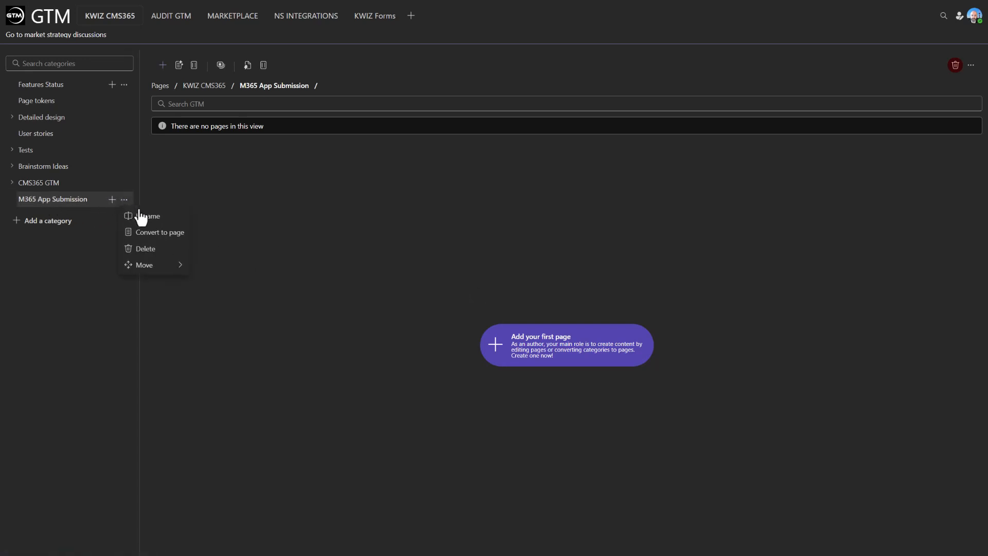
pyautogui.click(164, 234)
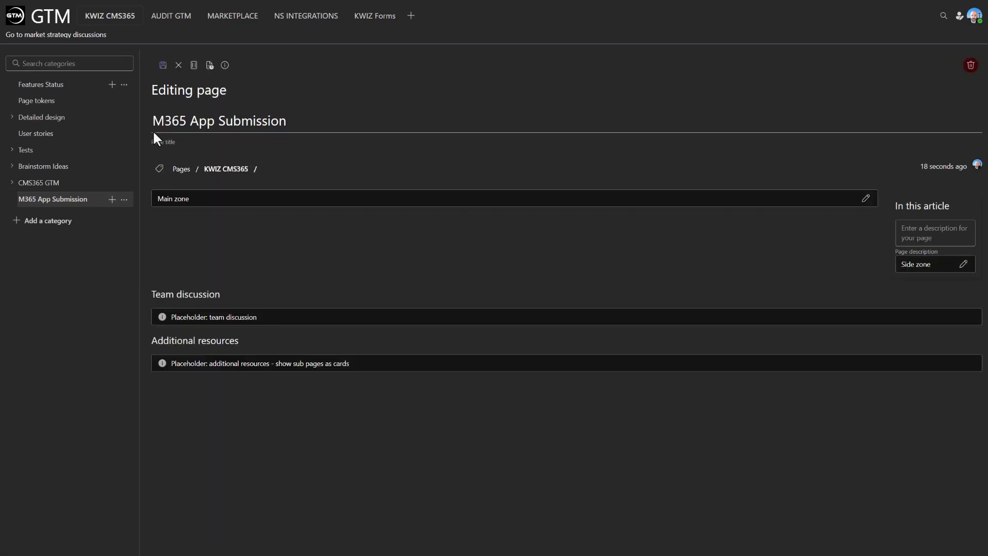
pyautogui.click(43, 203)
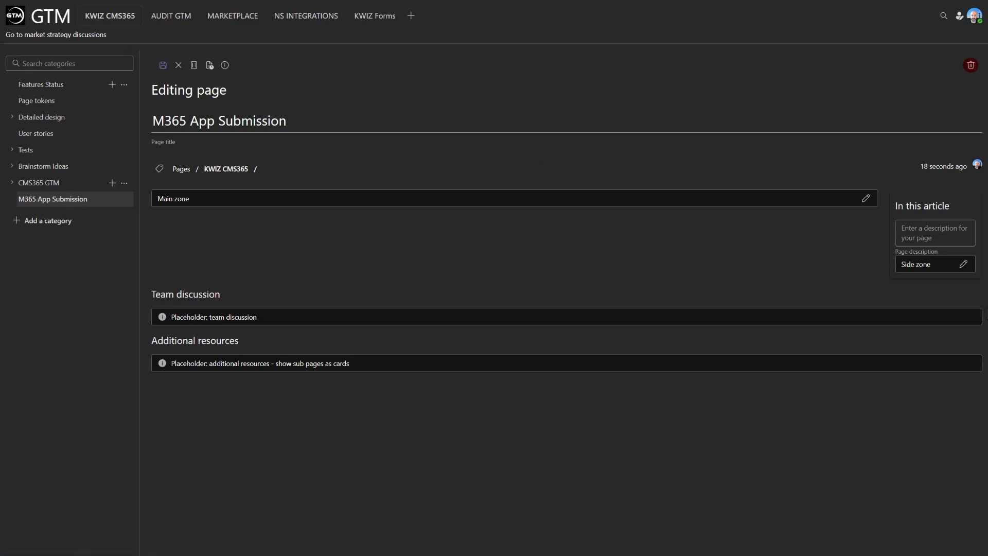
# - Paste the copied Microsoft 365 app submission content into the main zone of the M365 App Submission page and save the zone and the page
pyautogui.click(867, 201)
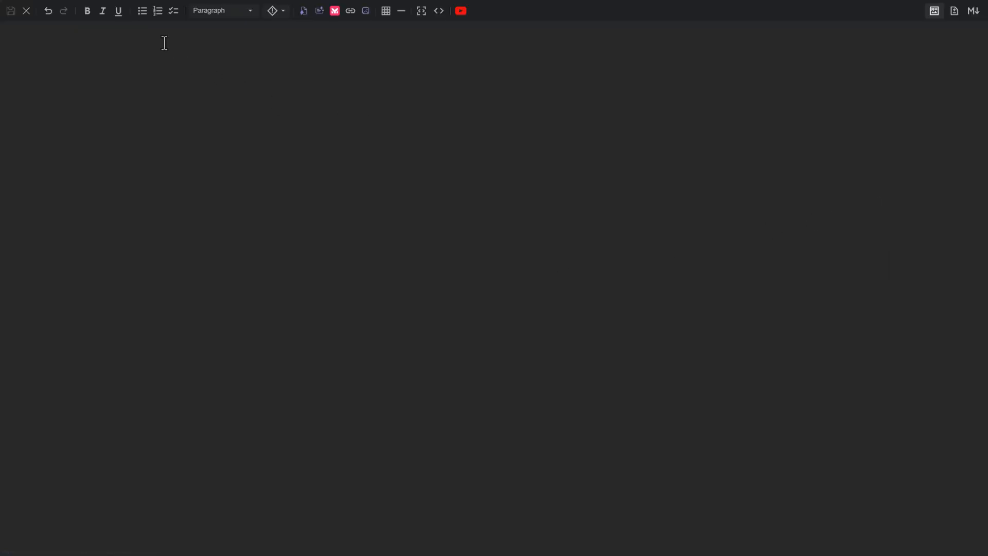
pyautogui.hotkey('ctrl', 'v')
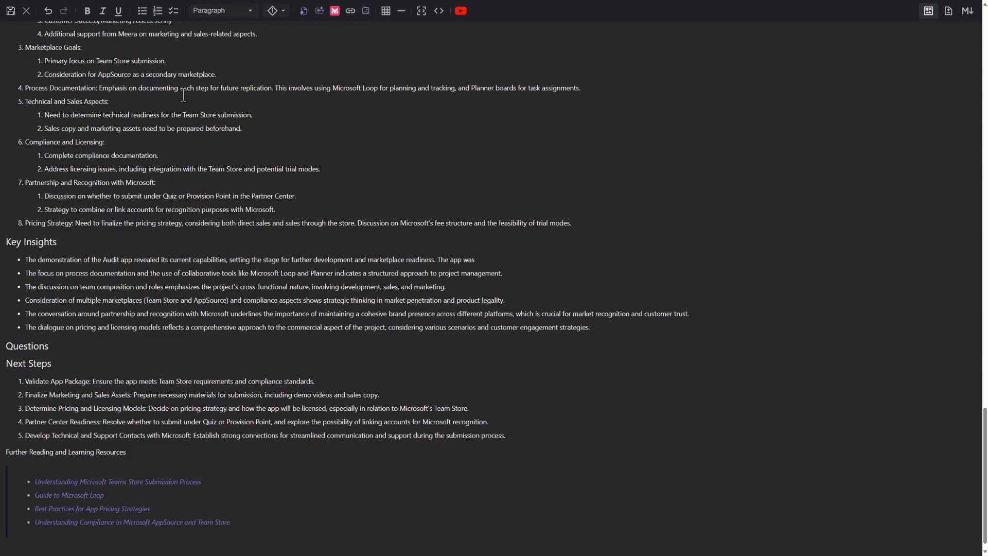
pyautogui.scroll(10, 208, 215)
pyautogui.scroll(15, 208, 215)
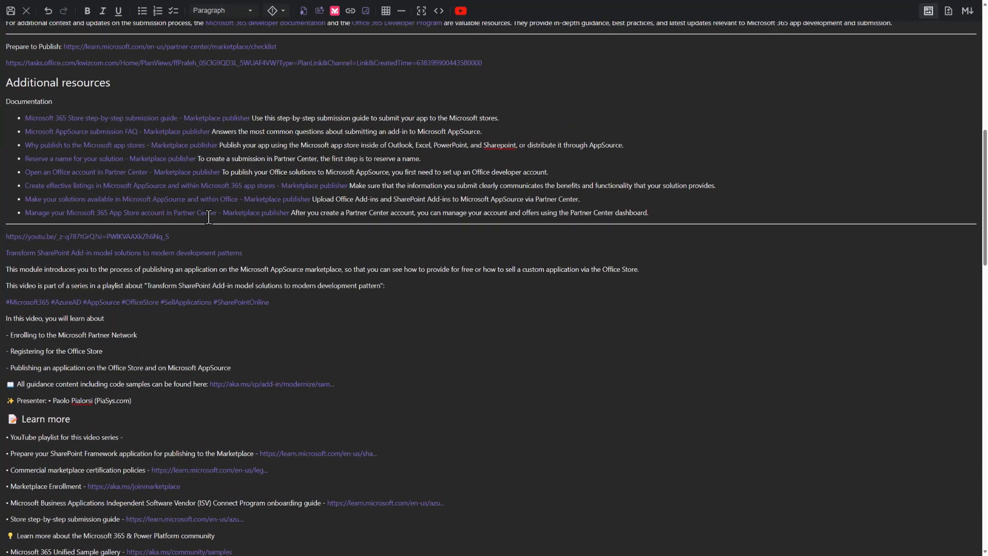
pyautogui.scroll(-8, 208, 216)
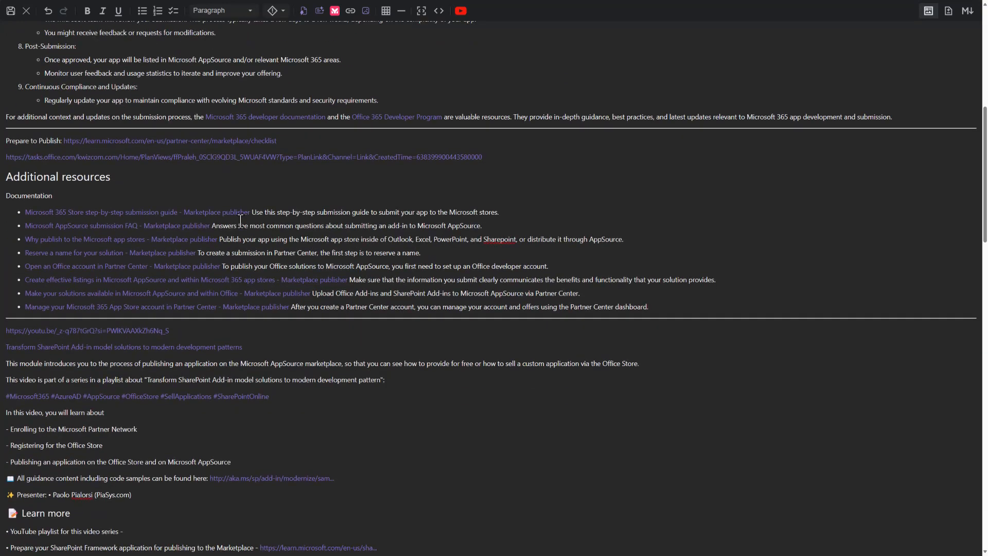
pyautogui.scroll(8, 209, 216)
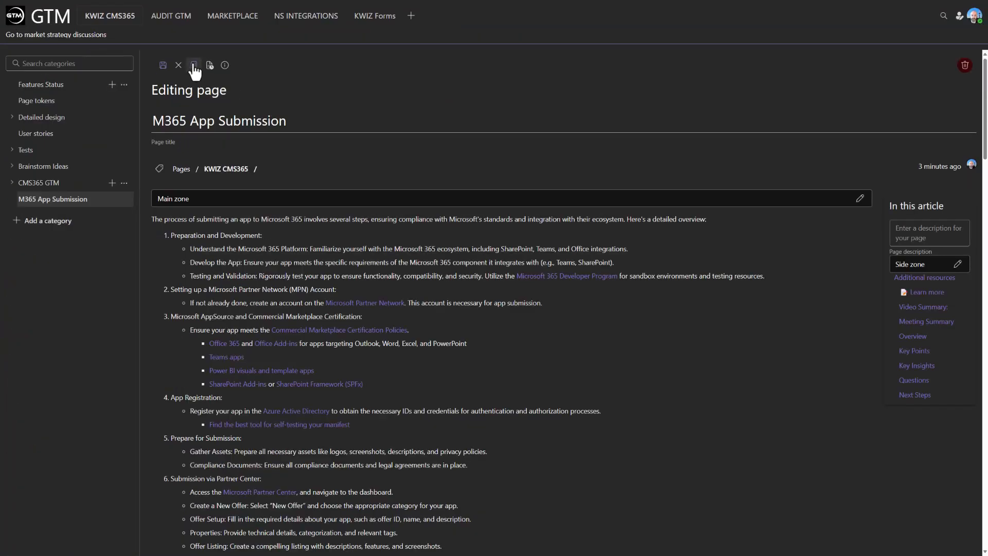
pyautogui.click(163, 65)
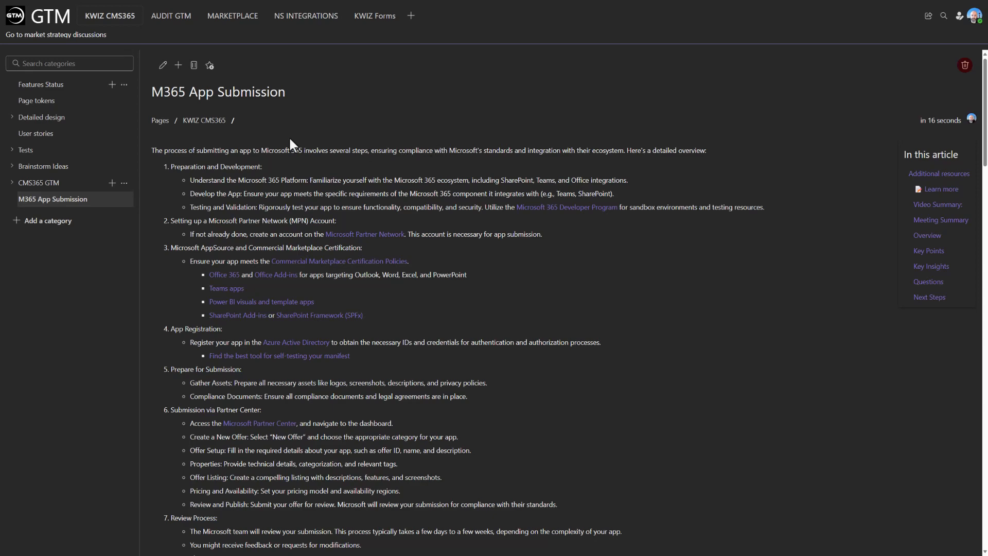
# - Put the M365 App Submission page in edit mode and review its version history, including versions 1.0 and 3.0
pyautogui.click(163, 65)
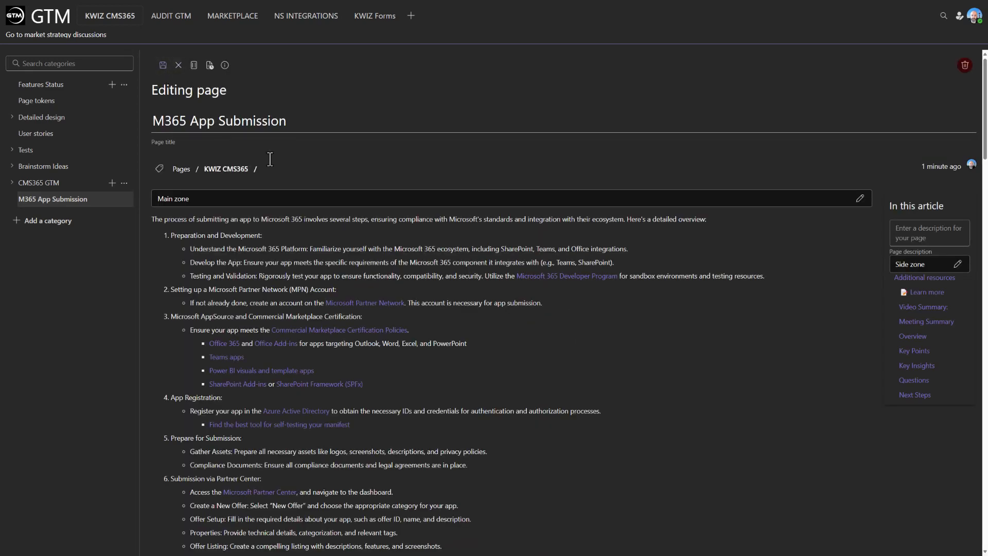
pyautogui.click(210, 66)
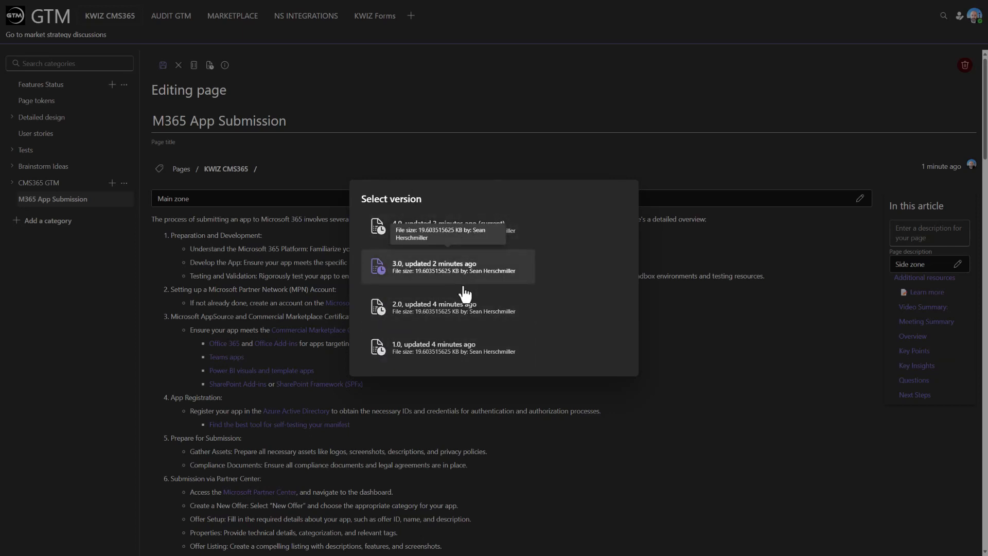
pyautogui.click(461, 354)
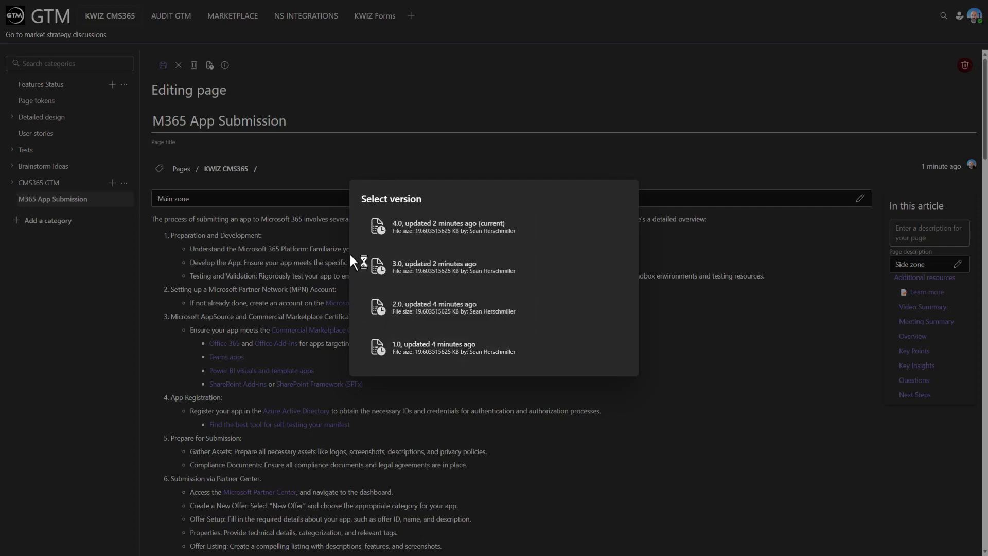
pyautogui.click(443, 281)
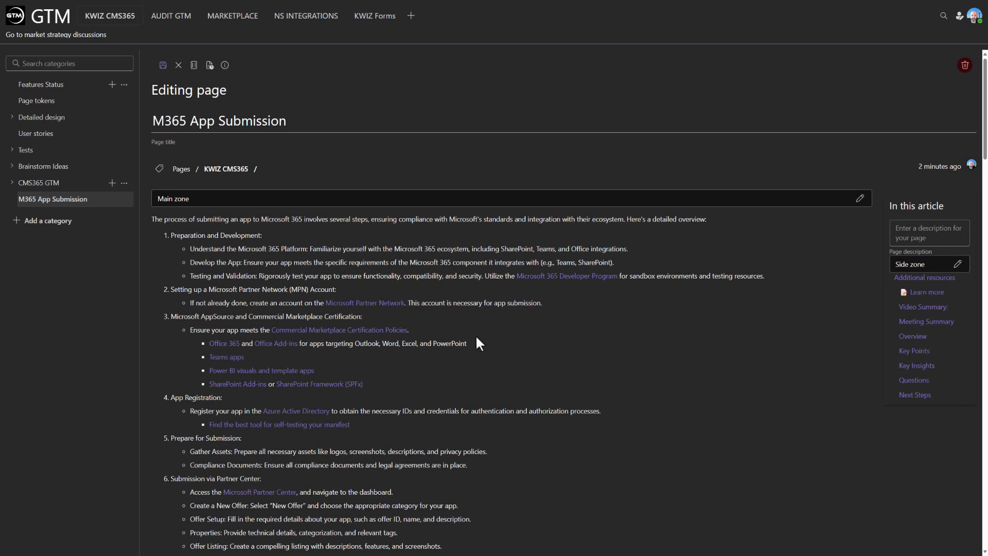
# - Open the main zone of the M365 App Submission page for editing and examine its content in diff mode
pyautogui.click(163, 65)
pyautogui.click(860, 199)
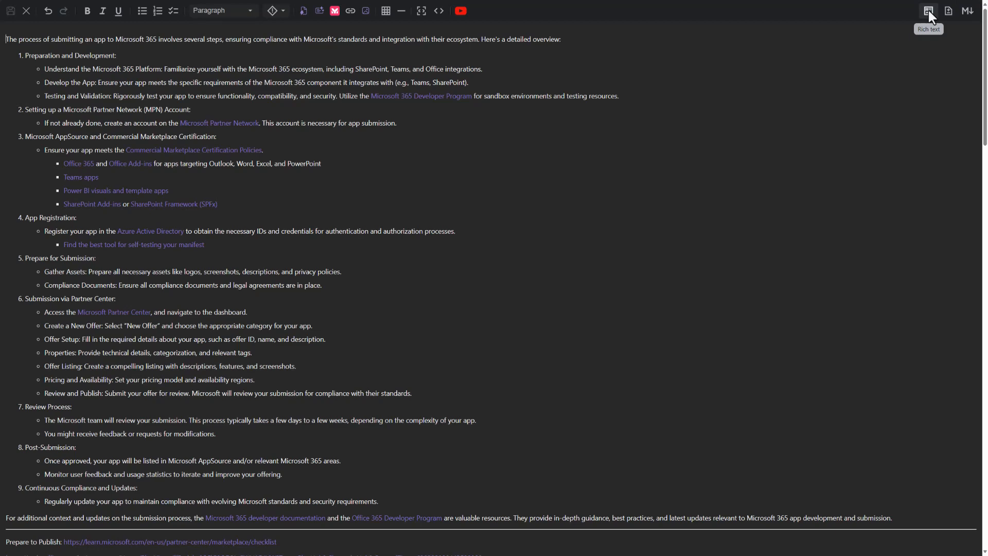
pyautogui.click(948, 12)
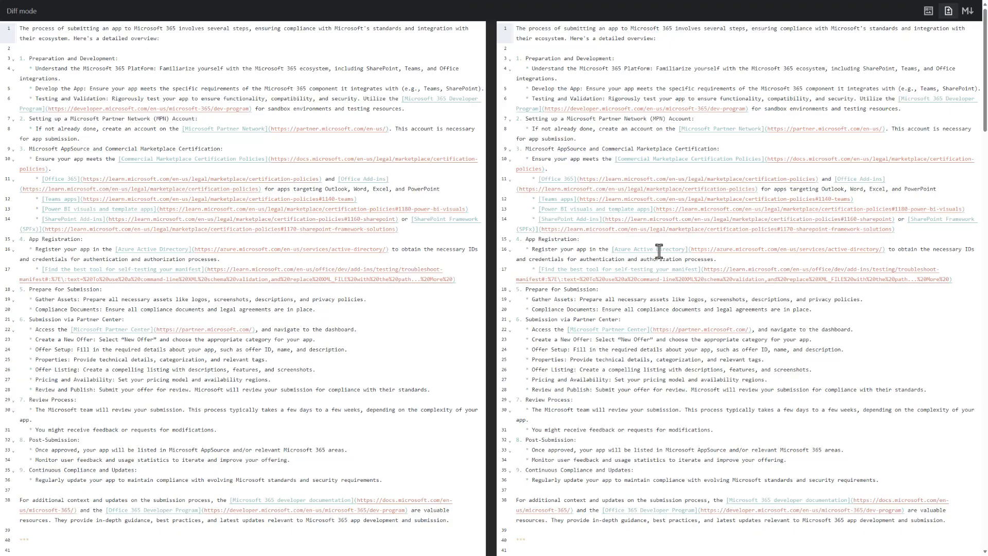
pyautogui.scroll(-5, 615, 240)
pyautogui.scroll(-10, 607, 237)
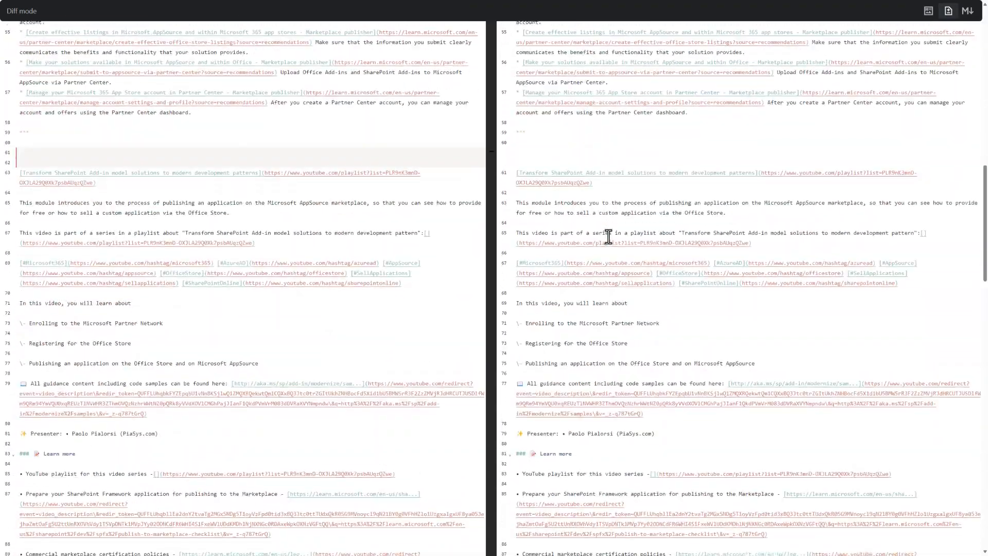
pyautogui.scroll(20, 676, 192)
# - Switch the main zone editor to source mode and examine the Markdown of the first numbered items and their bullets
pyautogui.click(967, 11)
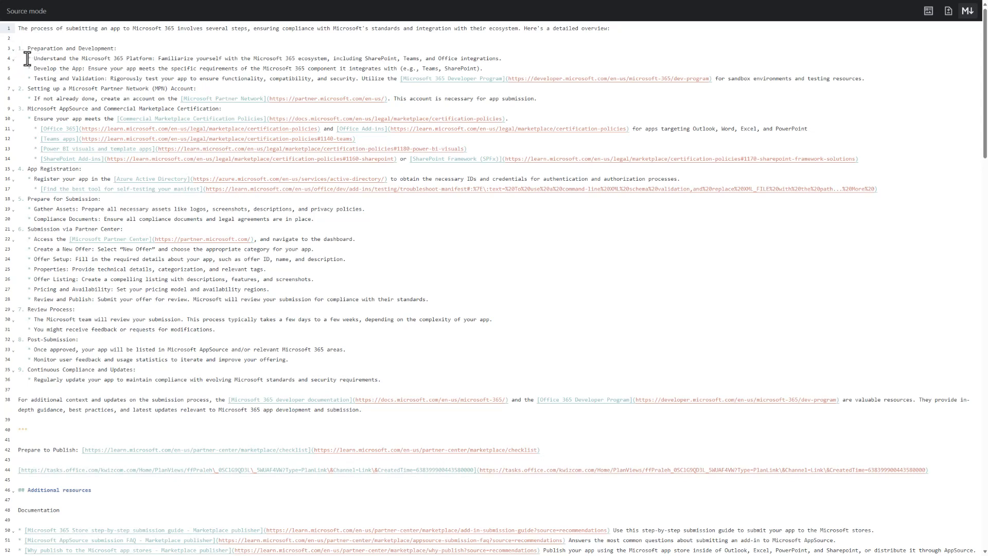
pyautogui.moveTo(28, 58); pyautogui.dragTo(40, 80)
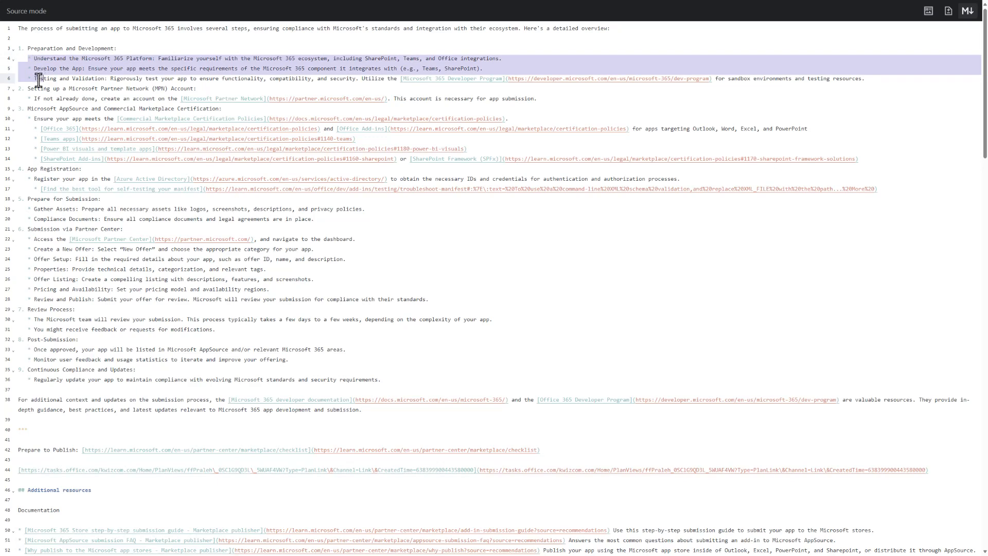
pyautogui.click(33, 99)
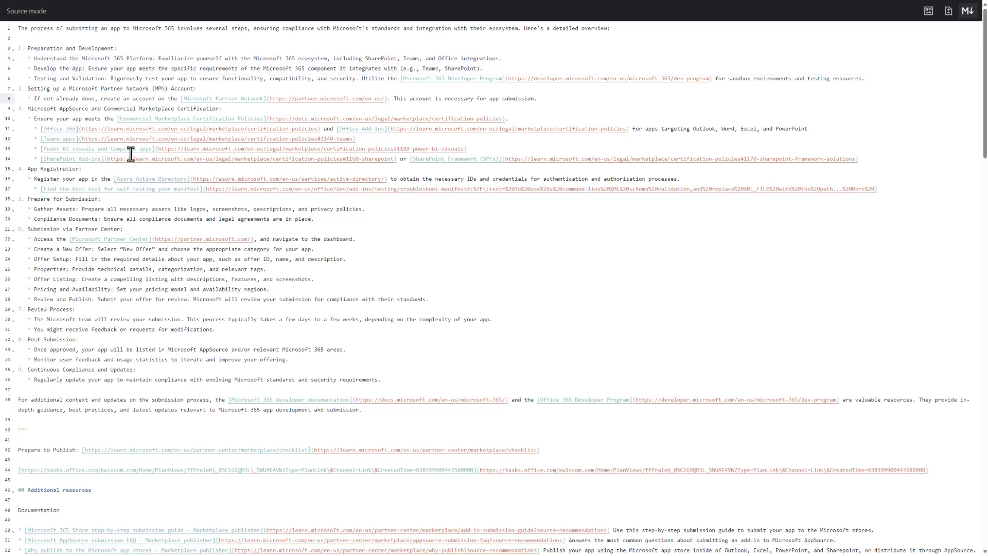
# - Split the Meeting Summary section of the M365 App Submission page off into its own sub-page
pyautogui.scroll(-10, 149, 318)
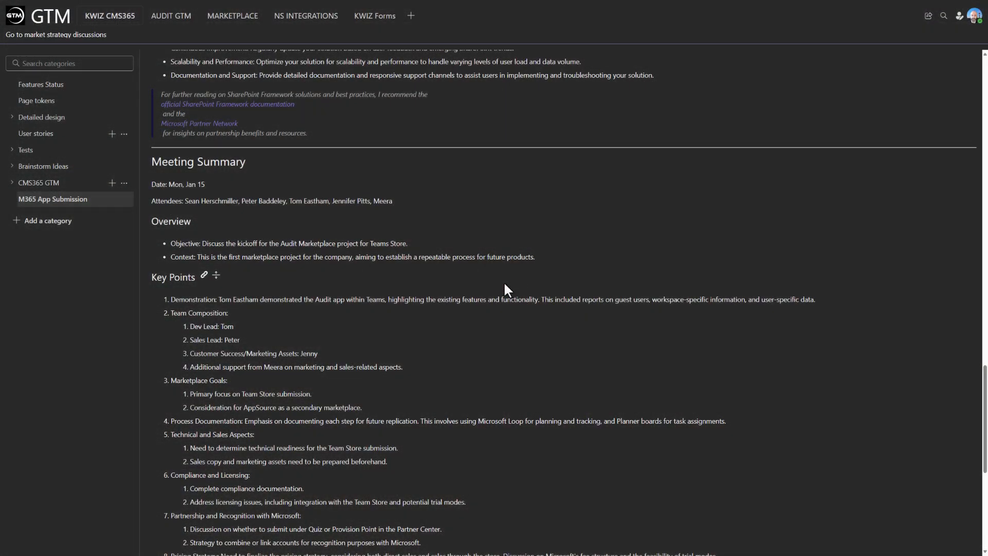
pyautogui.scroll(20, 503, 281)
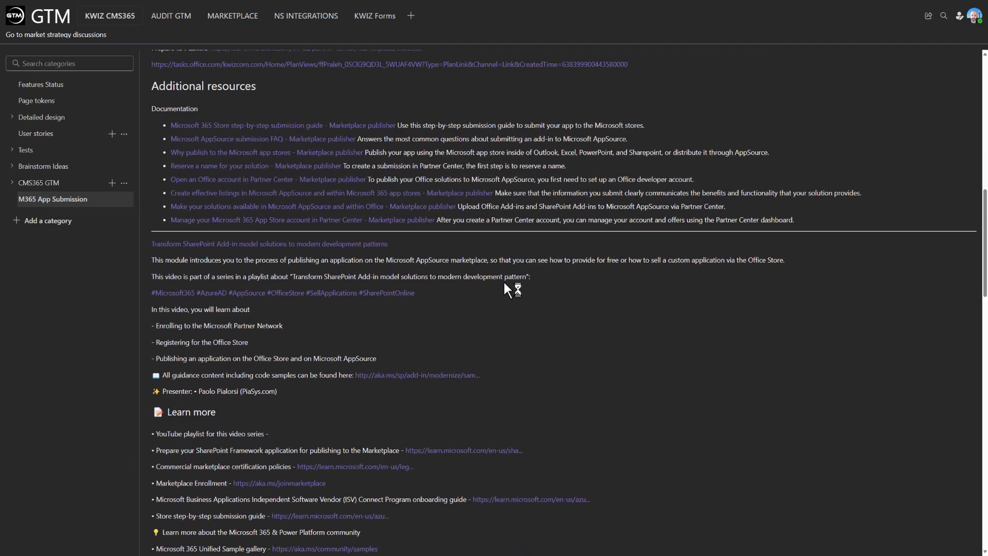
pyautogui.scroll(9, 503, 281)
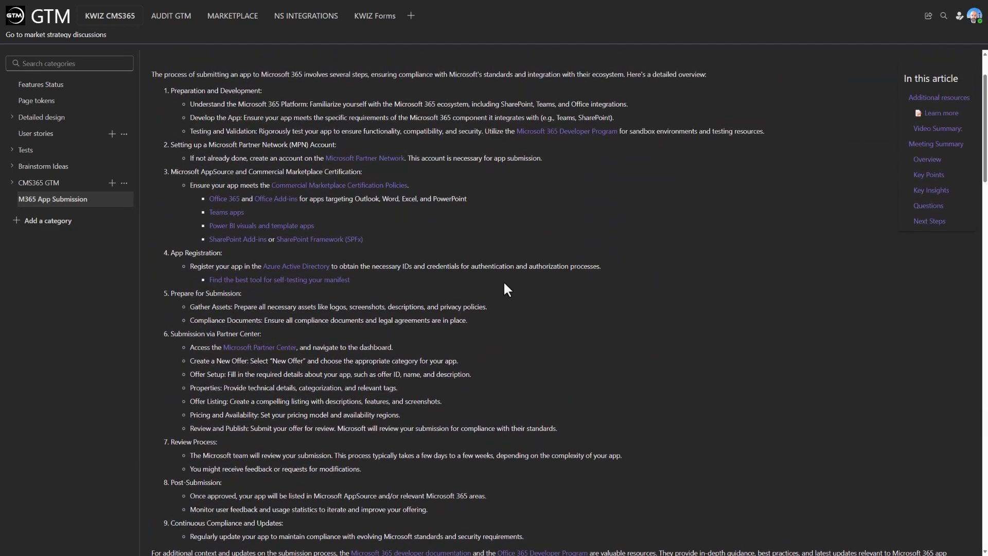
pyautogui.scroll(-12, 504, 284)
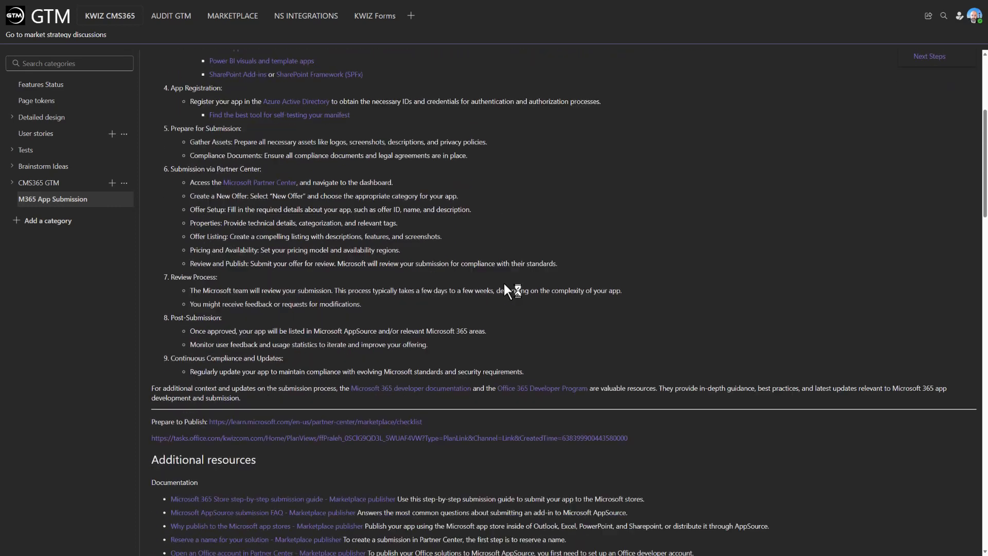
pyautogui.scroll(-12, 503, 287)
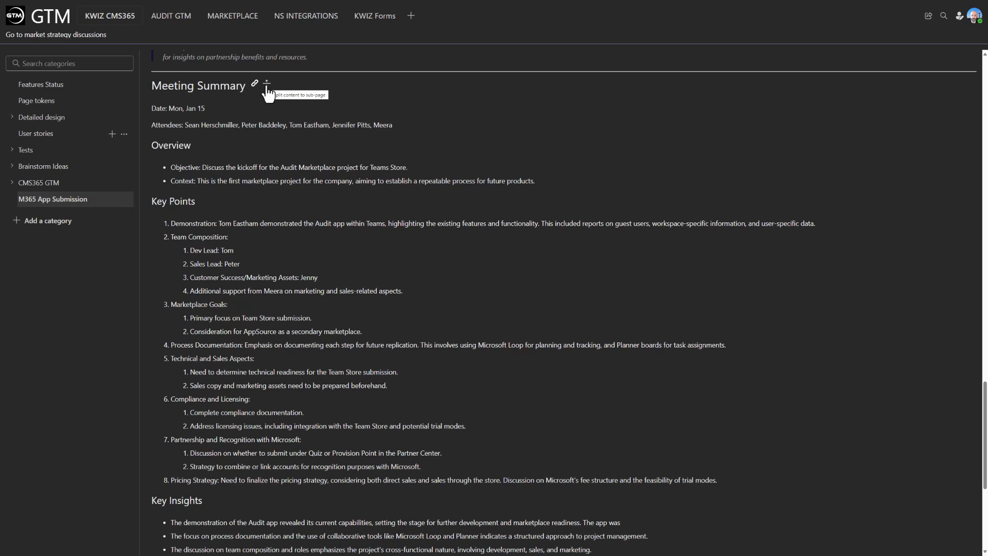
pyautogui.click(266, 84)
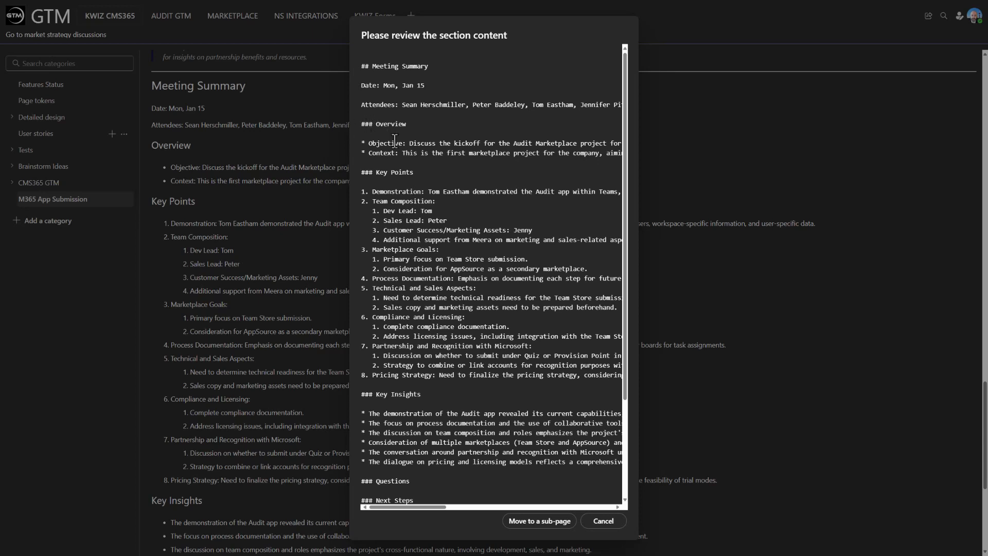
pyautogui.scroll(-3, 406, 139)
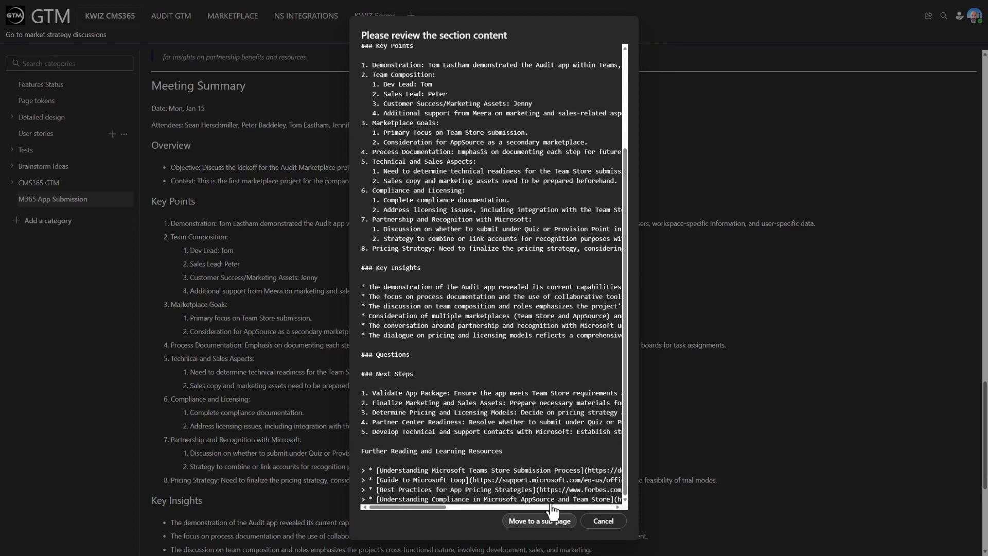
pyautogui.click(548, 522)
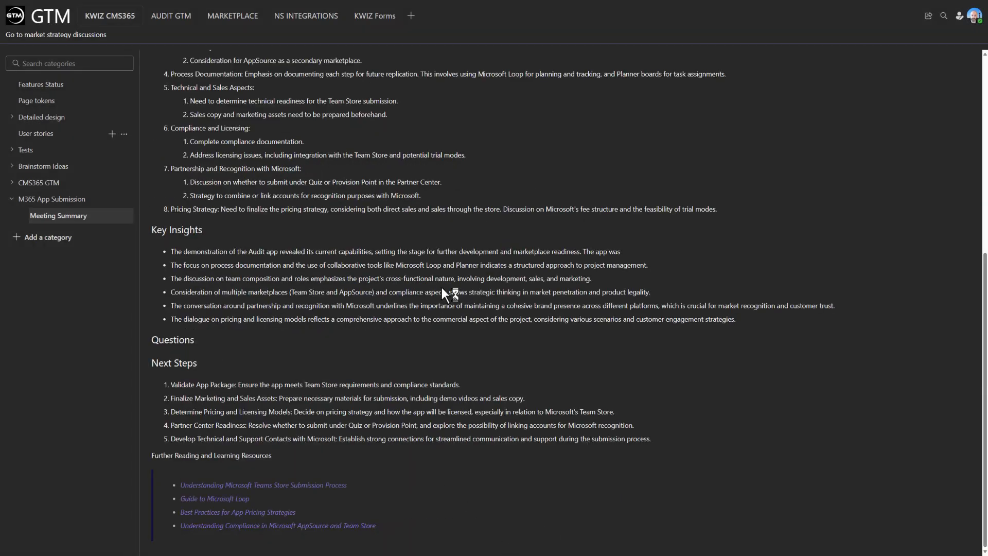
# - Check the Meeting Summary sub-page and follow the link to it at the end of the M365 App Submission page
pyautogui.click(66, 221)
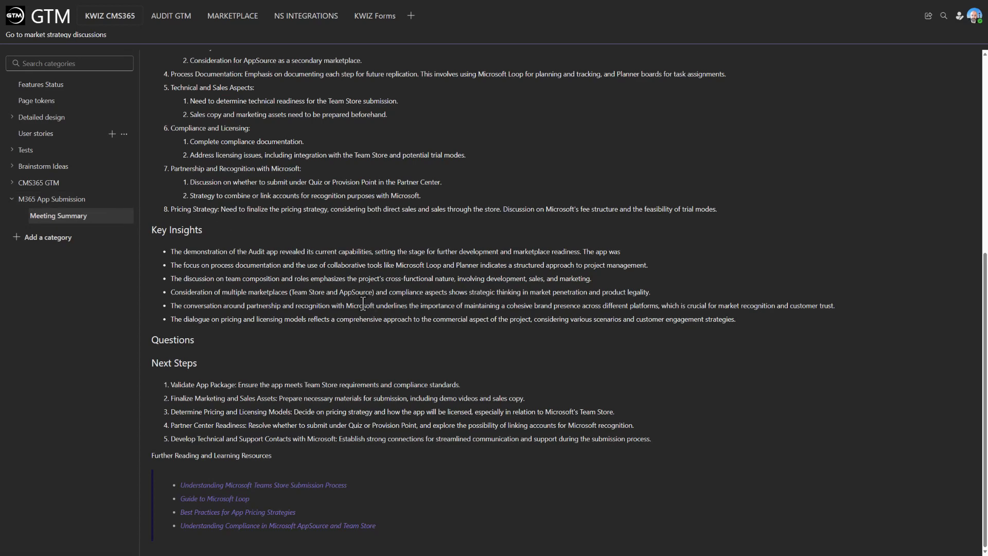
pyautogui.scroll(7, 362, 298)
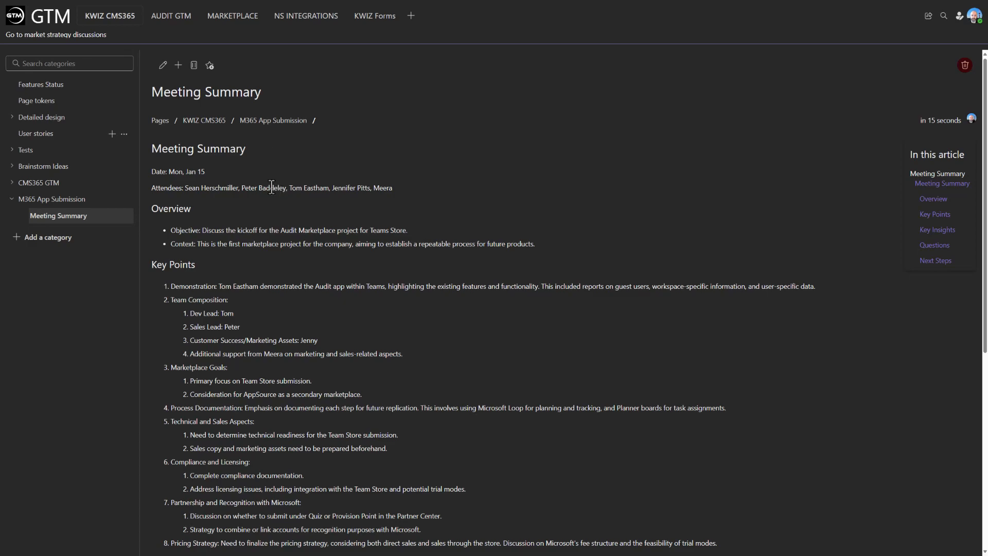
pyautogui.click(58, 204)
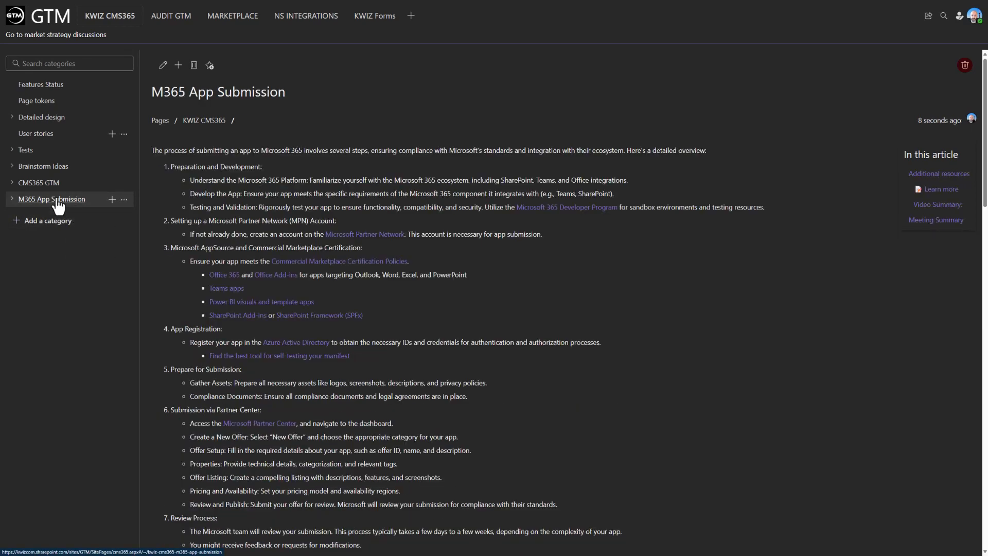
pyautogui.scroll(-20, 412, 369)
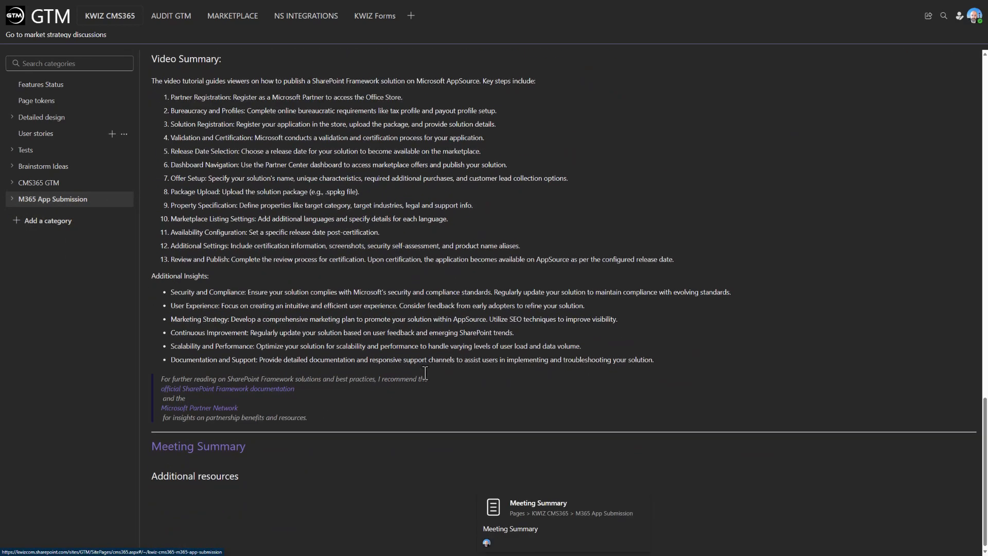
pyautogui.click(211, 444)
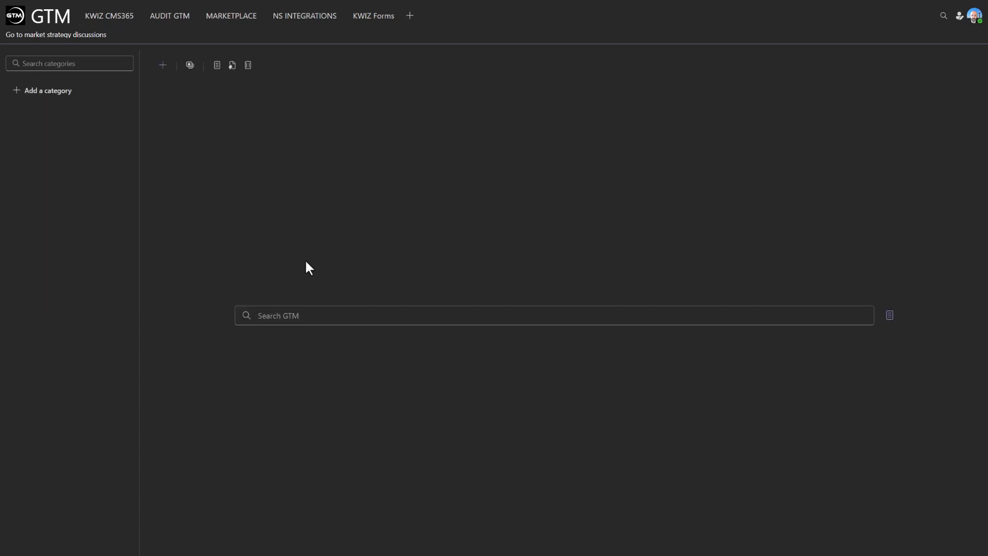
# - Search the GTM site for "brainstorm" from the home page and open the first result
pyautogui.click(313, 314)
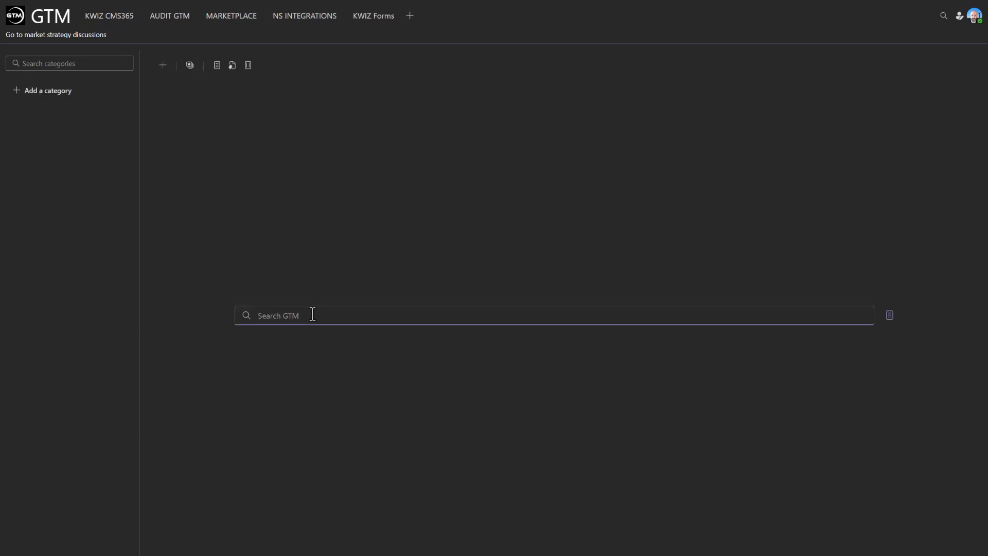
pyautogui.write('brainst')
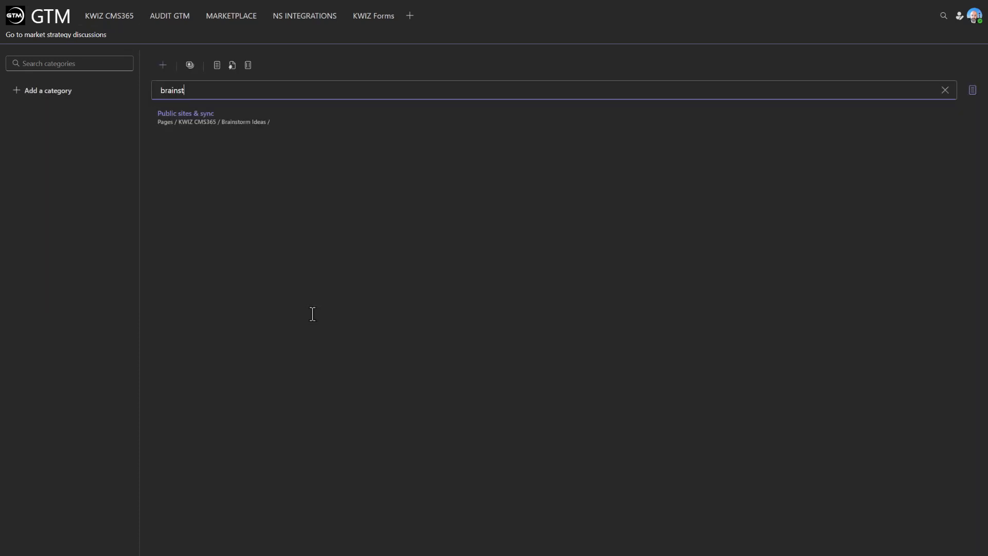
pyautogui.write('orm')
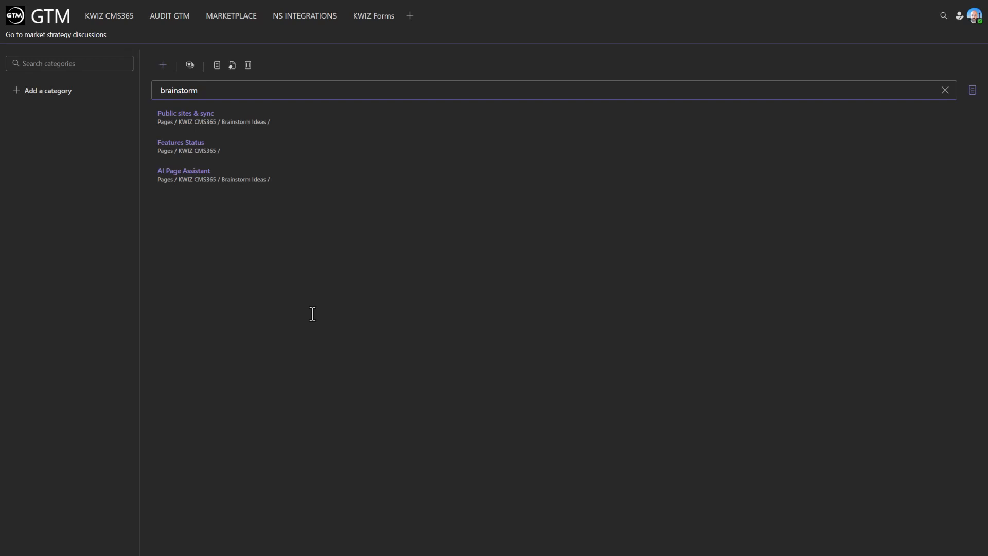
pyautogui.click(208, 122)
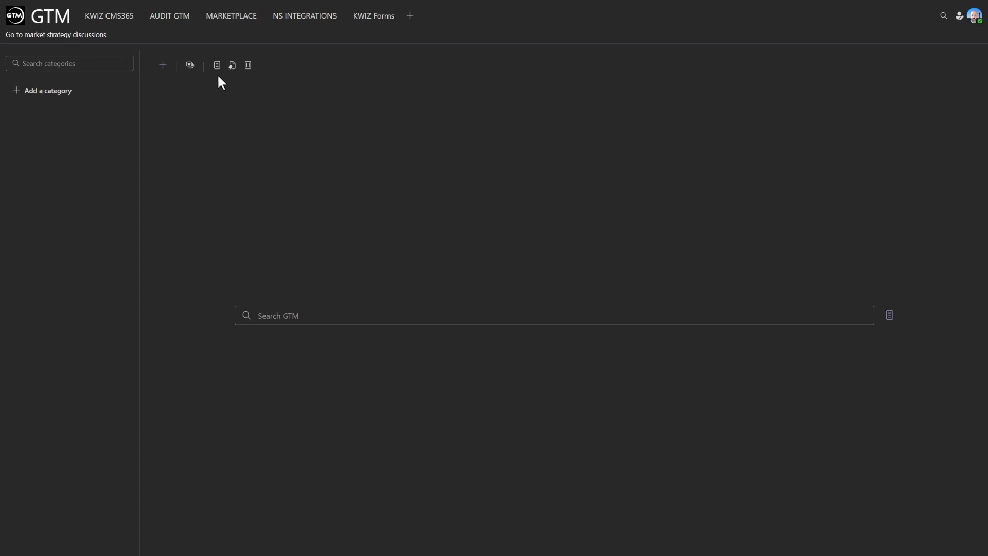
# - List only the site's pages, add CMS Use Cases, CMS365 Overview and CMS365 Roadmap to the featured pages, and return to the GTM home page
pyautogui.click(190, 66)
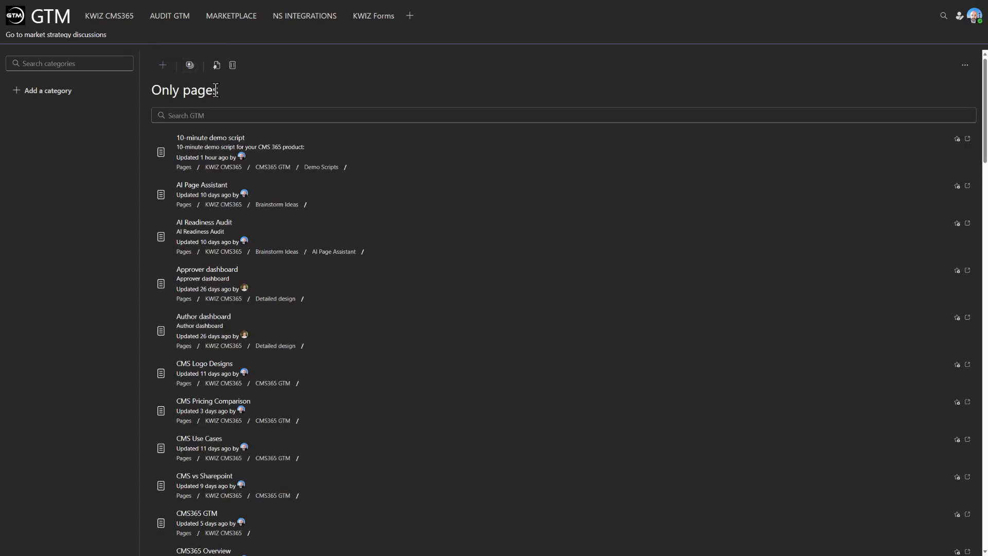
pyautogui.scroll(-2, 456, 308)
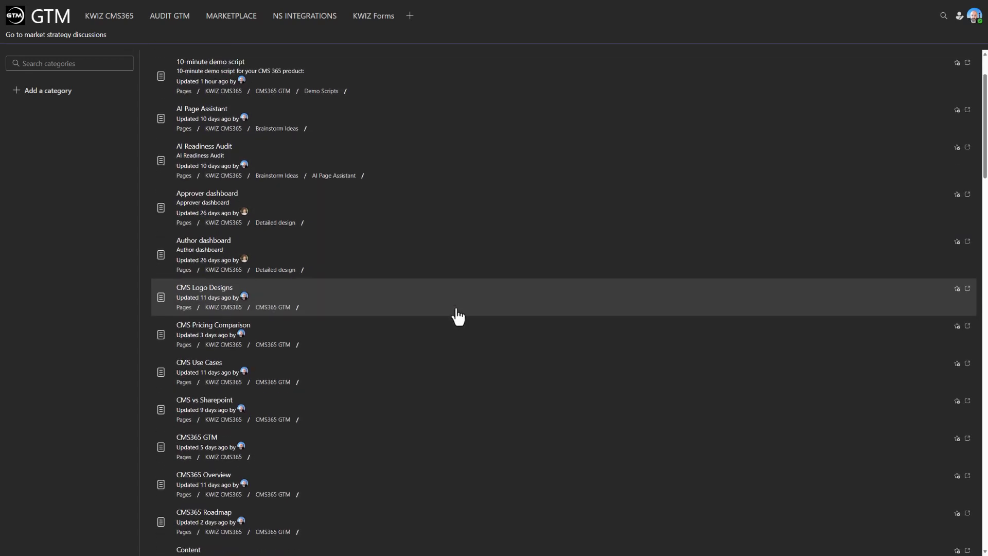
pyautogui.scroll(-2, 456, 316)
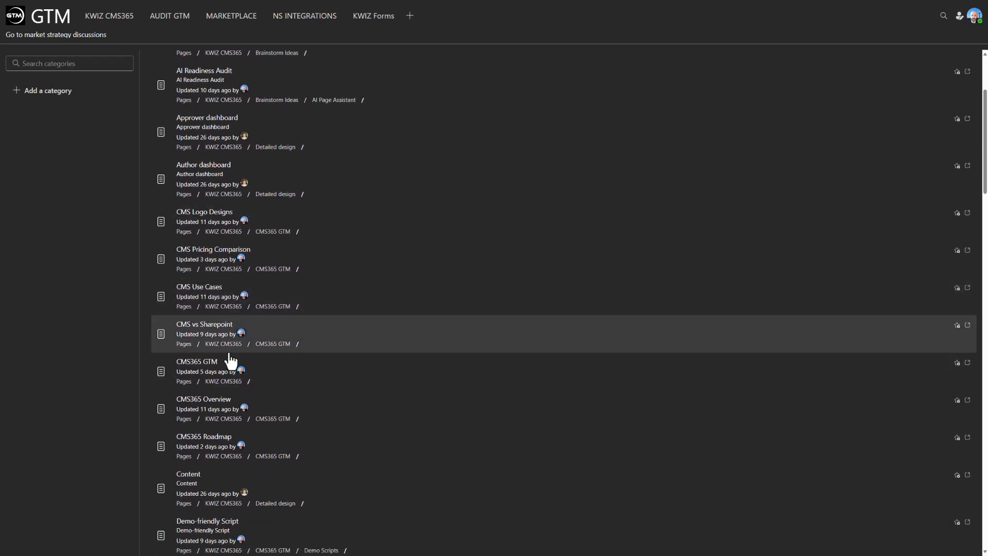
pyautogui.scroll(2, 252, 352)
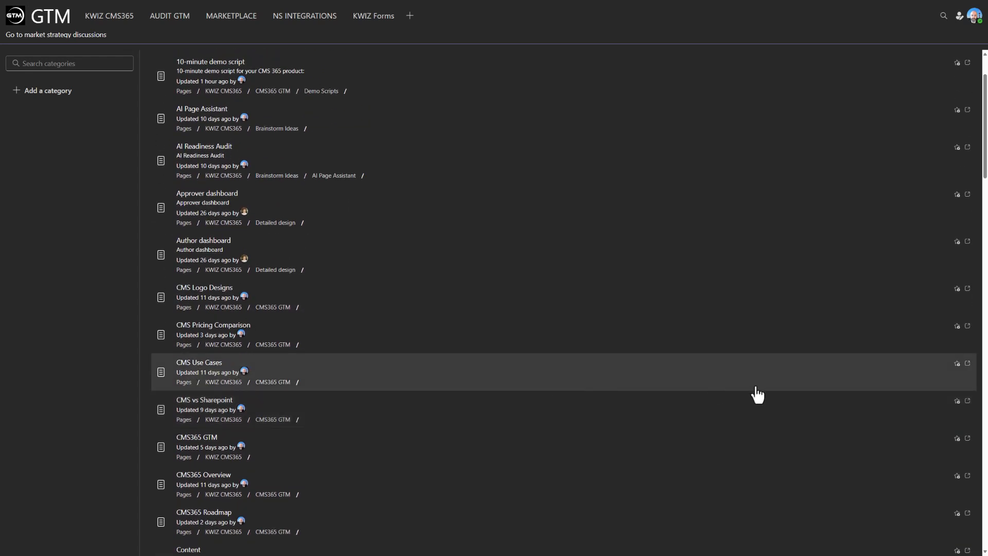
pyautogui.click(956, 364)
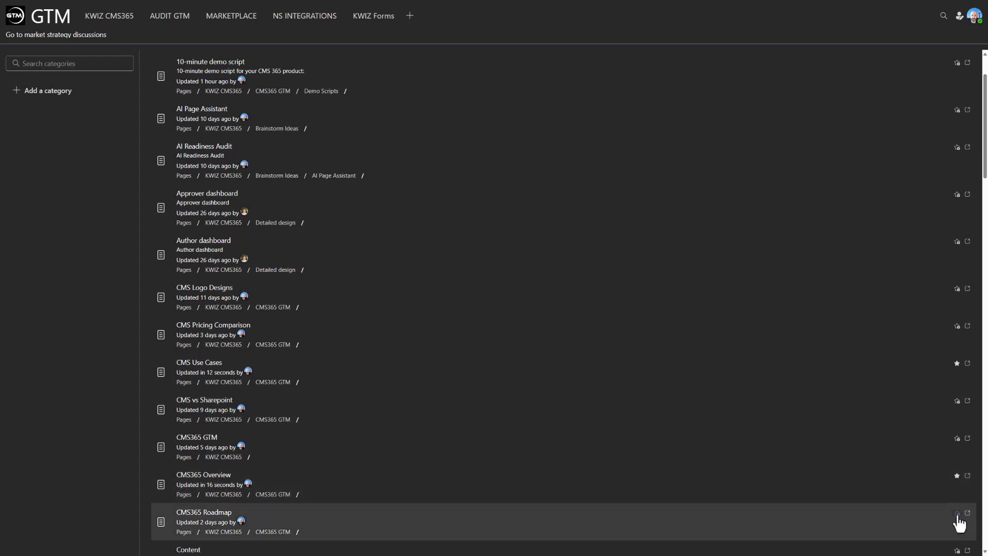
pyautogui.click(957, 514)
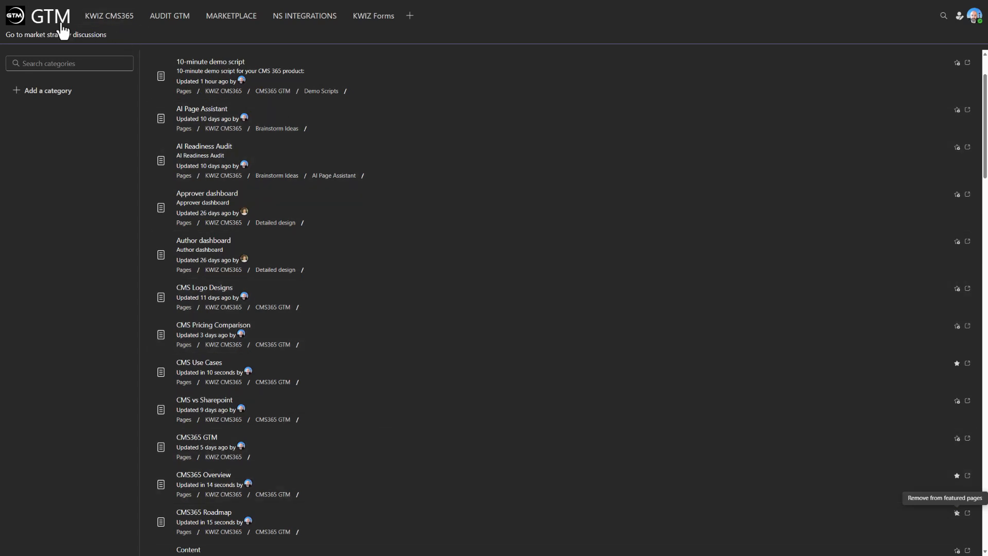
pyautogui.click(62, 31)
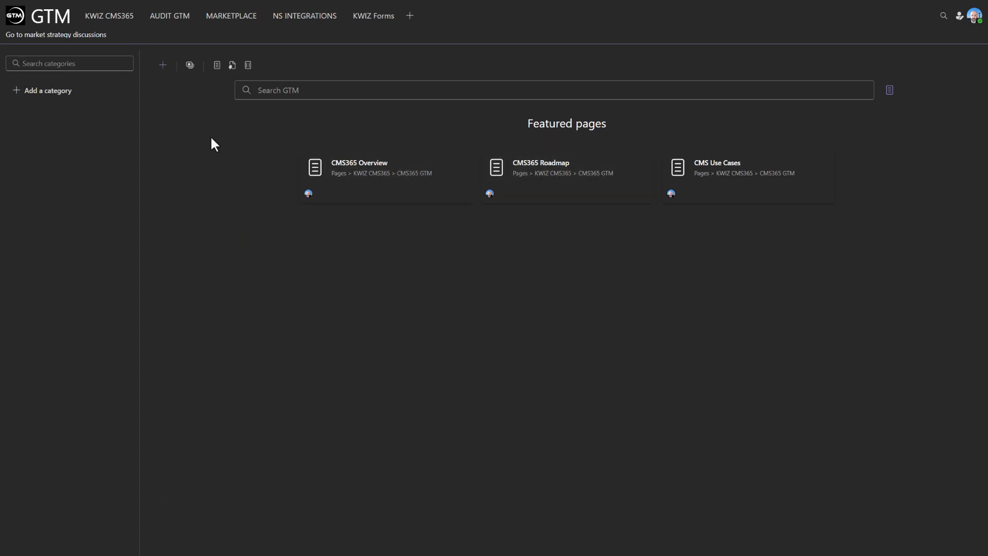
# - Add the M365 App Submission page under KWIZ CMS365 to the featured pages and return to the GTM home page
pyautogui.click(107, 19)
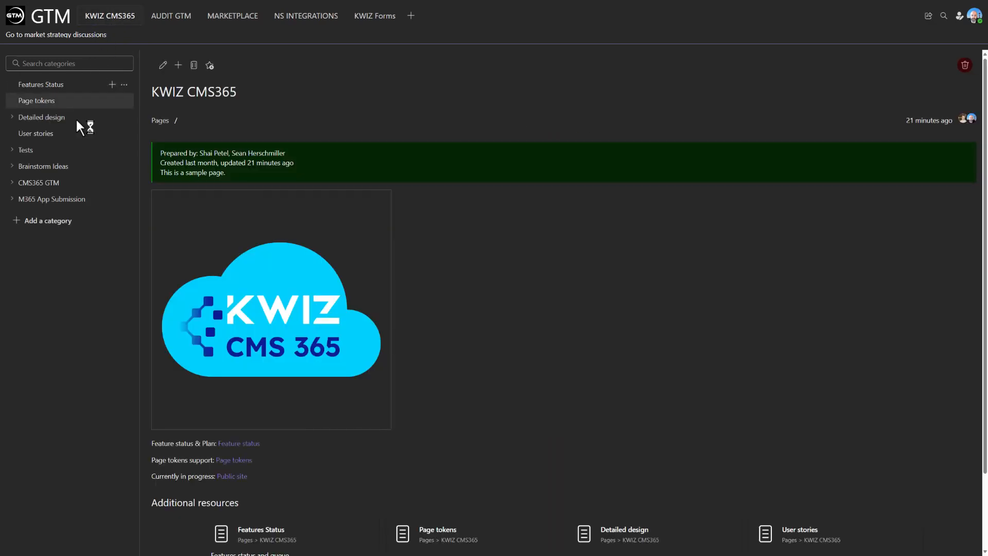
pyautogui.click(52, 200)
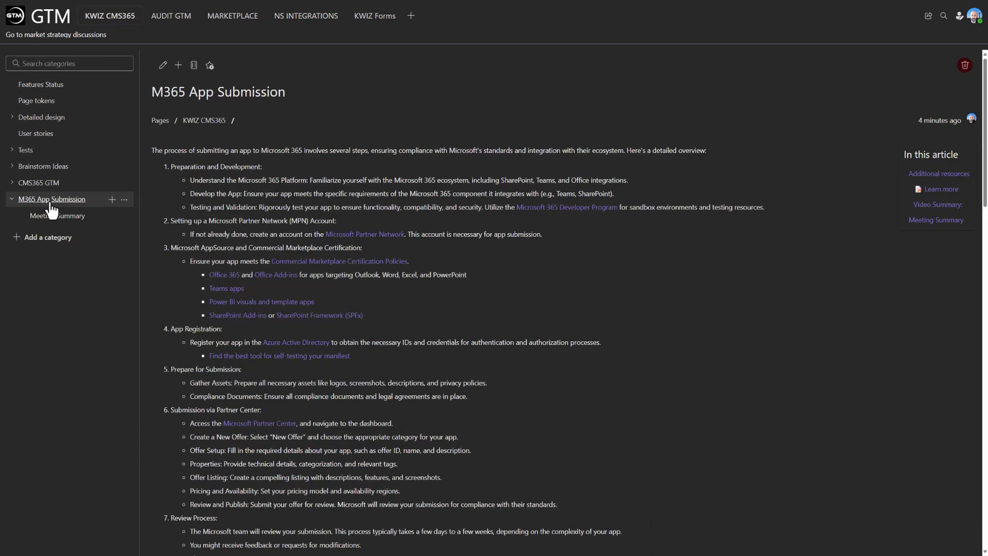
pyautogui.click(209, 65)
pyautogui.click(63, 29)
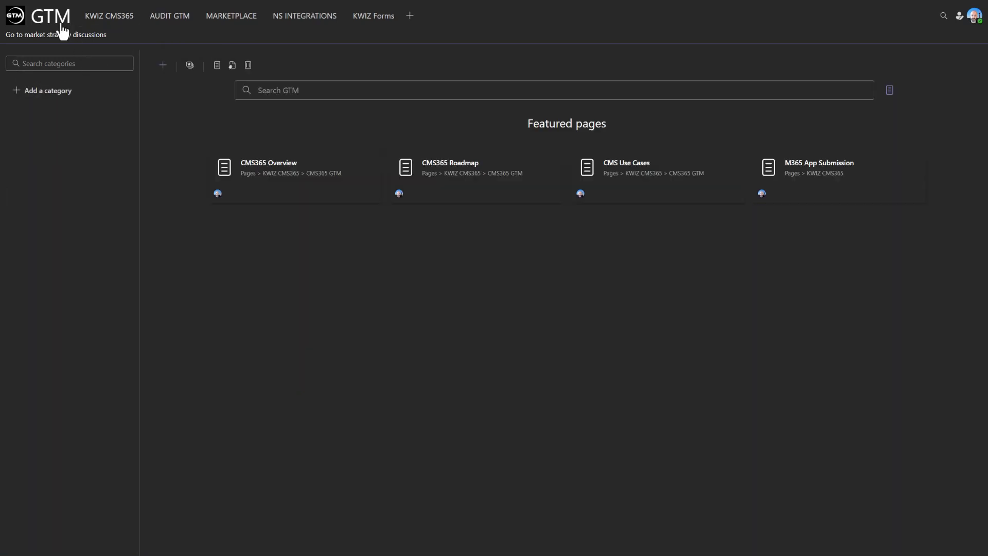